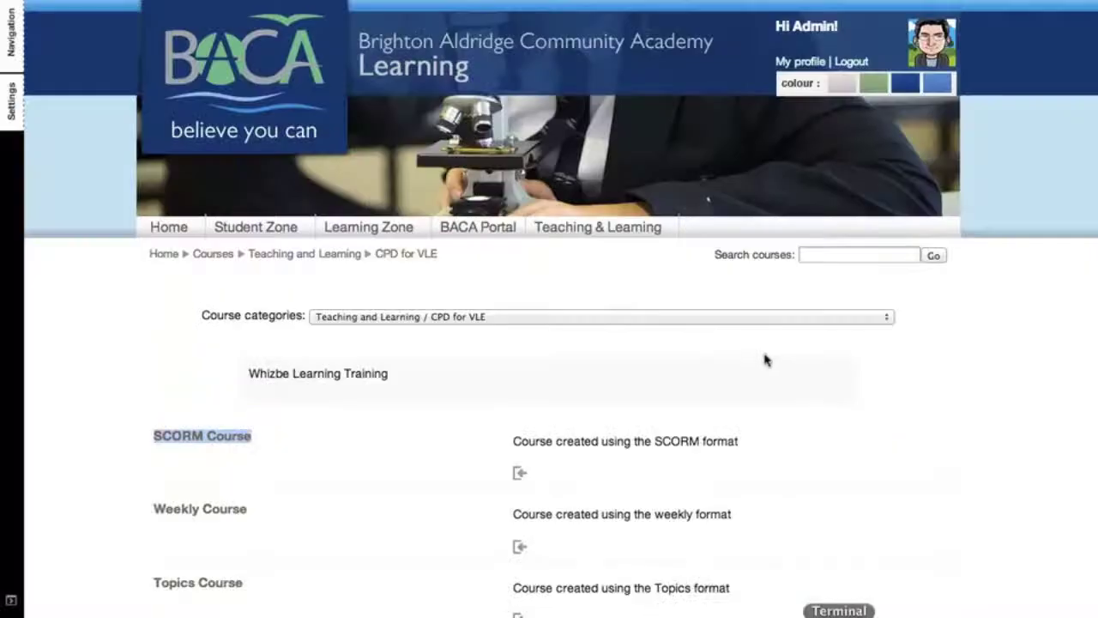
{"action": "scroll", "coordinate": [760, 343], "scroll_direction": "down", "scroll_amount": 2}
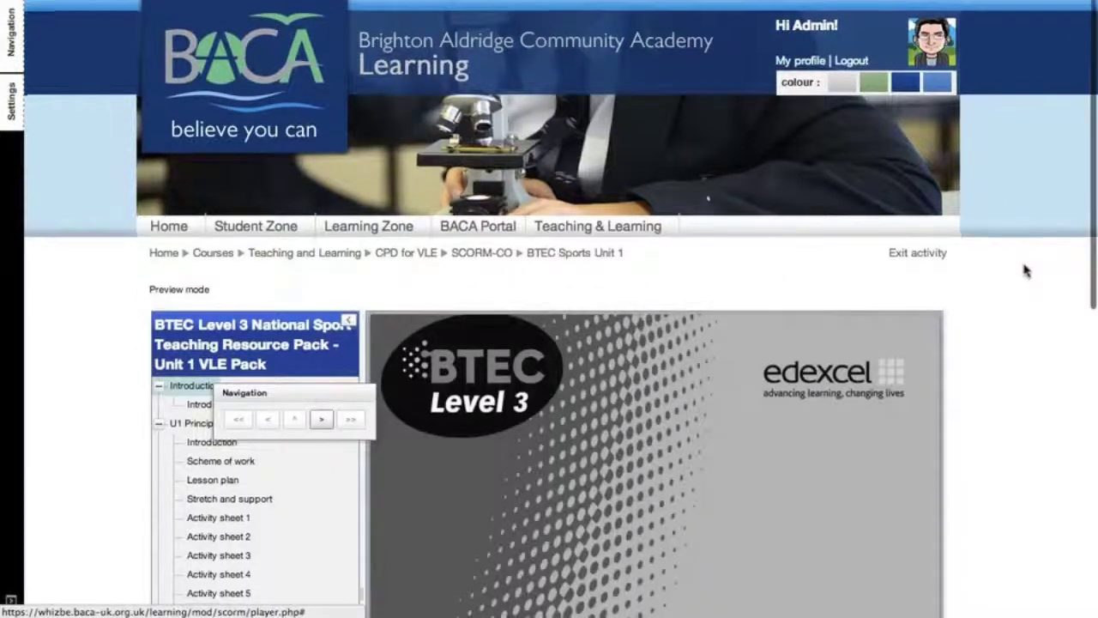
{"action": "scroll", "coordinate": [1024, 270], "scroll_direction": "down", "scroll_amount": 3}
{"action": "scroll", "coordinate": [1023, 268], "scroll_direction": "down", "scroll_amount": 3}
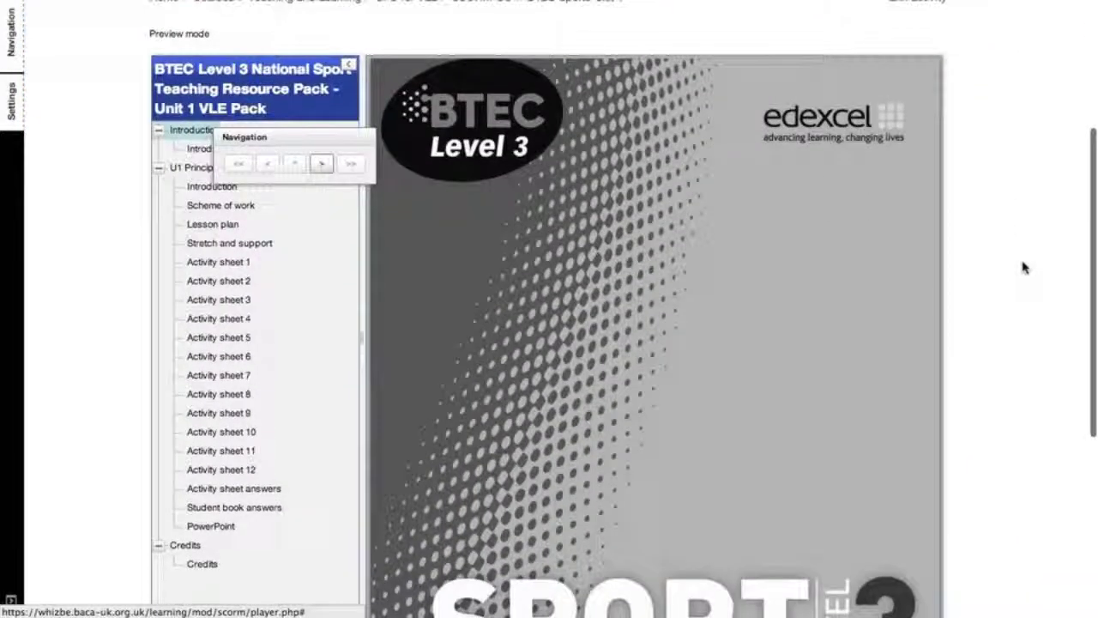
{"action": "scroll", "coordinate": [1023, 269], "scroll_direction": "down", "scroll_amount": 3}
{"action": "scroll", "coordinate": [1023, 268], "scroll_direction": "down", "scroll_amount": 2}
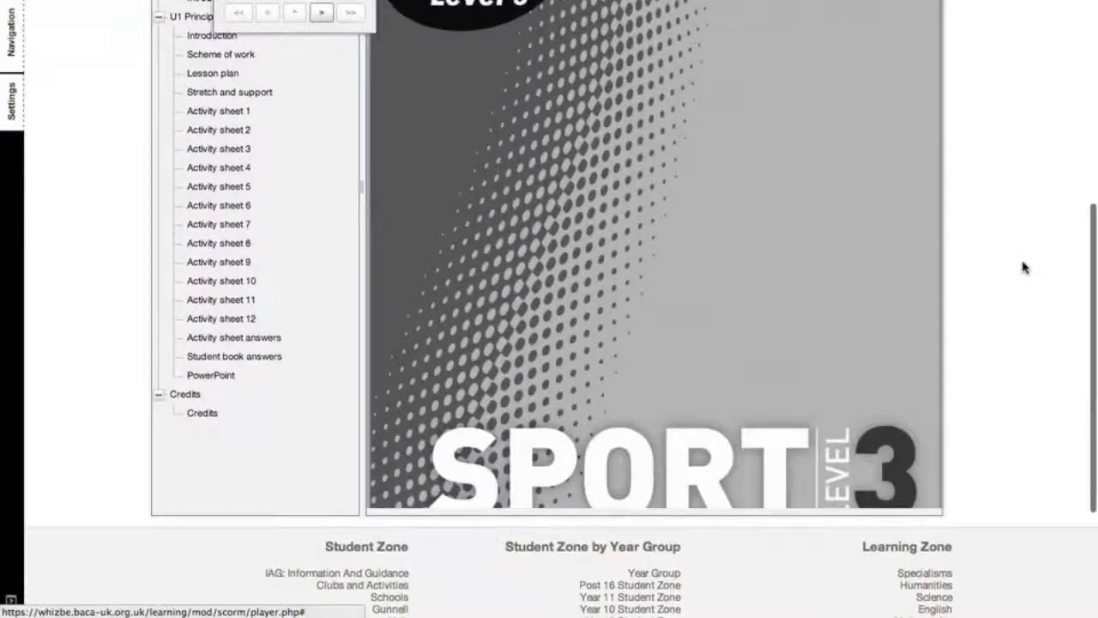
{"action": "scroll", "coordinate": [1044, 264], "scroll_direction": "up", "scroll_amount": 6}
{"action": "scroll", "coordinate": [1046, 263], "scroll_direction": "up", "scroll_amount": 1}
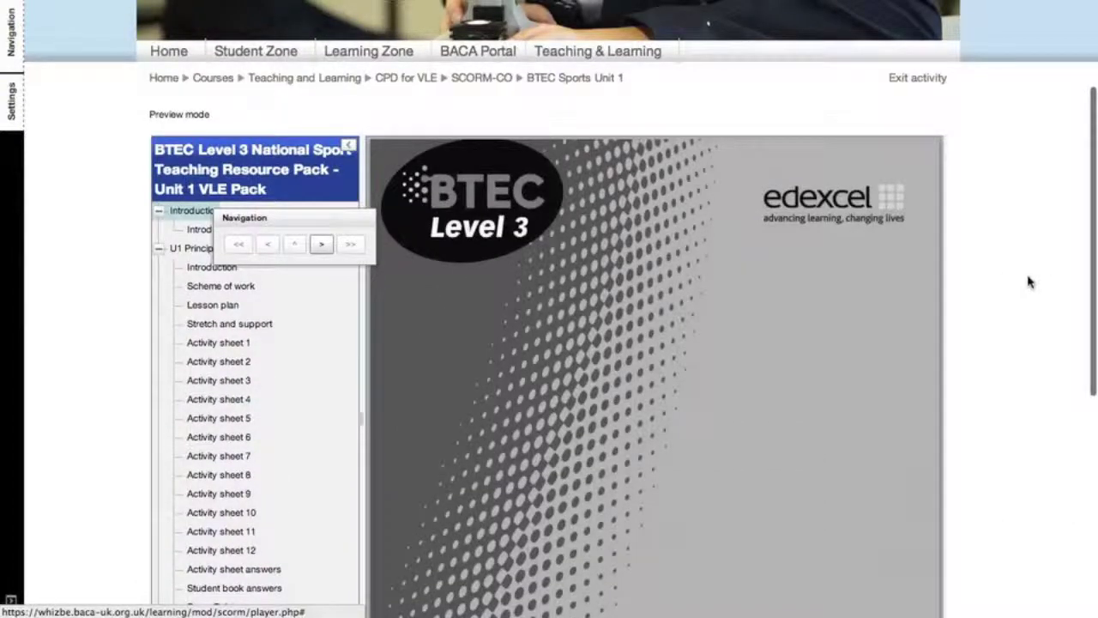
{"action": "scroll", "coordinate": [1030, 281], "scroll_direction": "down", "scroll_amount": 2}
{"action": "scroll", "coordinate": [1029, 282], "scroll_direction": "down", "scroll_amount": 3}
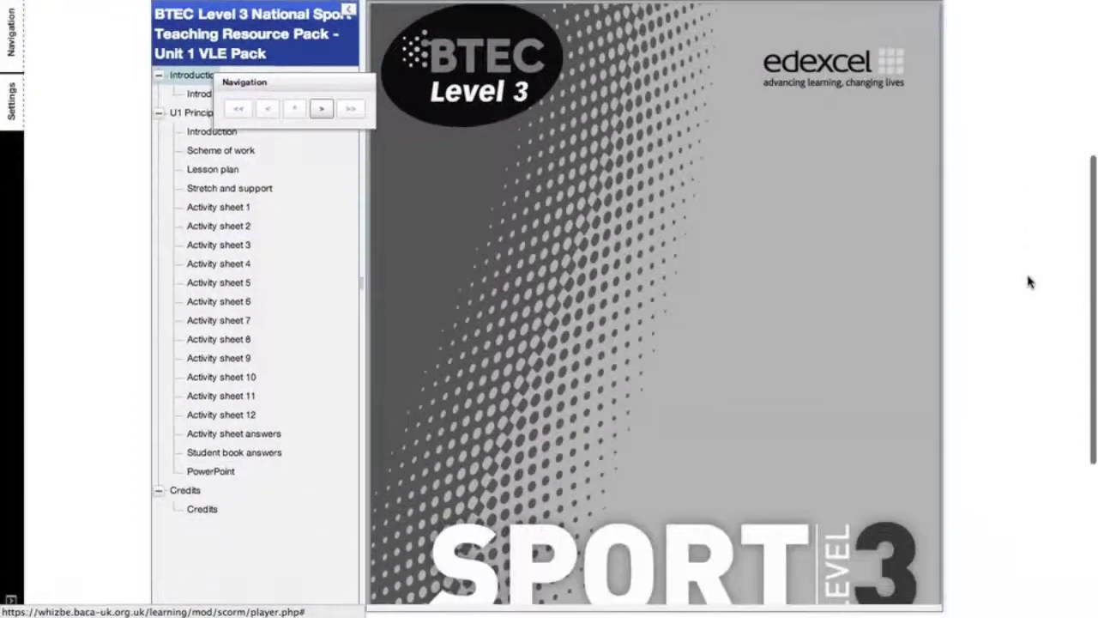
{"action": "scroll", "coordinate": [1030, 281], "scroll_direction": "down", "scroll_amount": 2}
{"action": "scroll", "coordinate": [1029, 281], "scroll_direction": "down", "scroll_amount": 2}
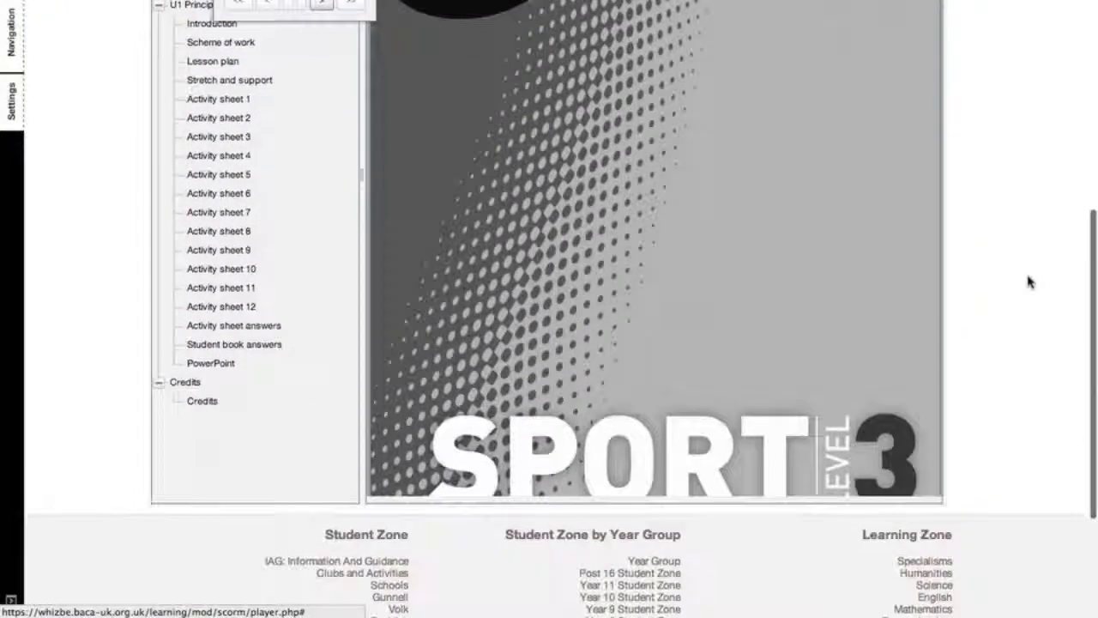
{"action": "scroll", "coordinate": [1030, 281], "scroll_direction": "up", "scroll_amount": 2}
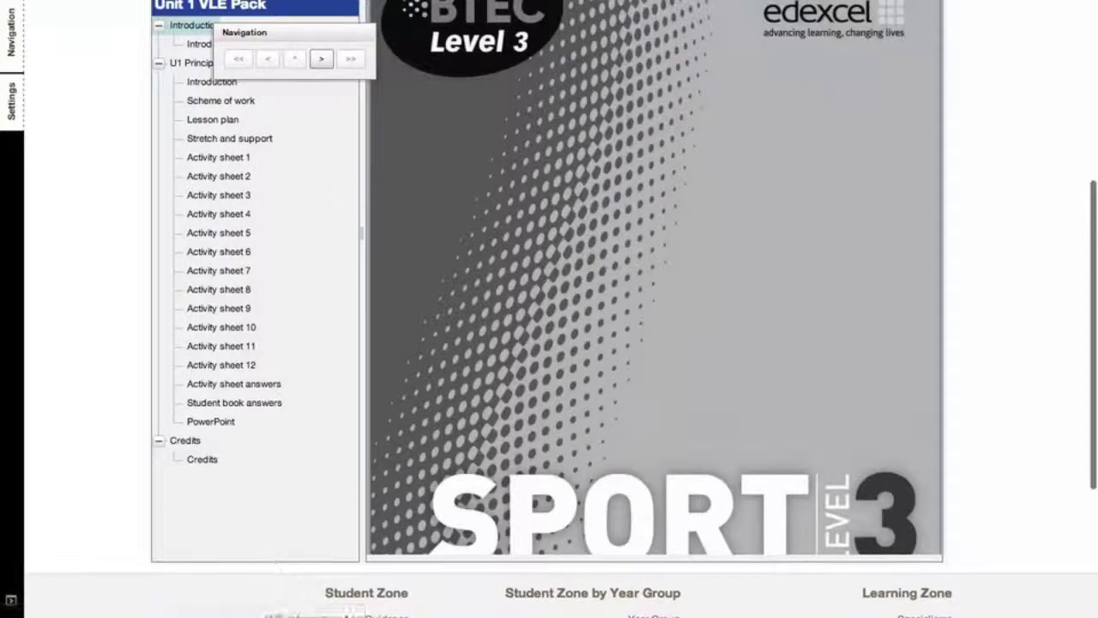
{"action": "key", "text": "alt+Left"}
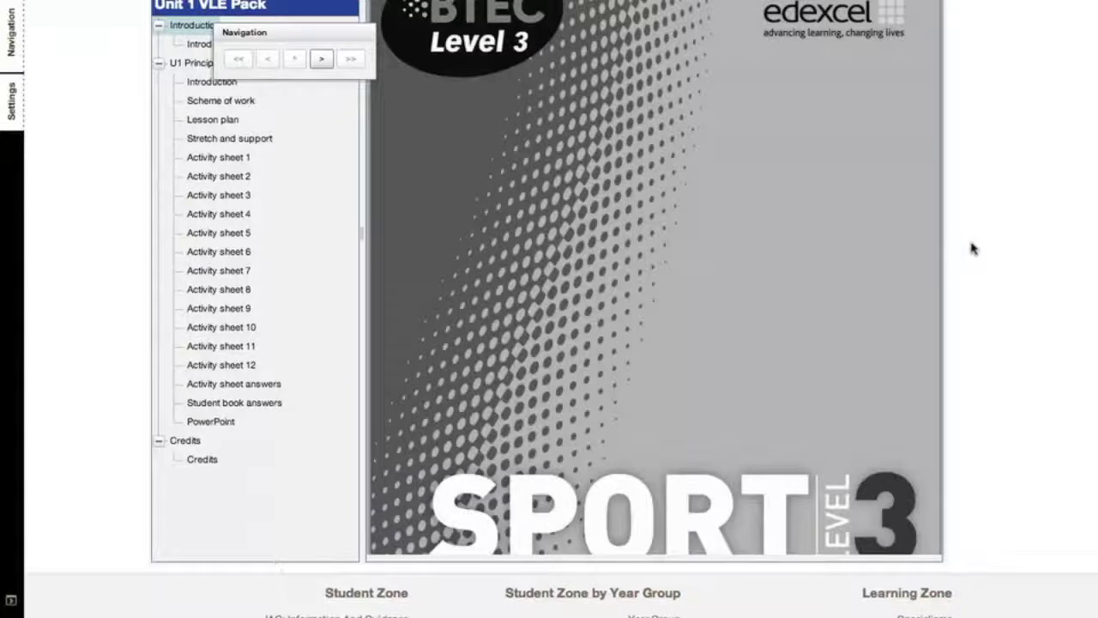
{"action": "scroll", "coordinate": [972, 249], "scroll_direction": "up", "scroll_amount": 3}
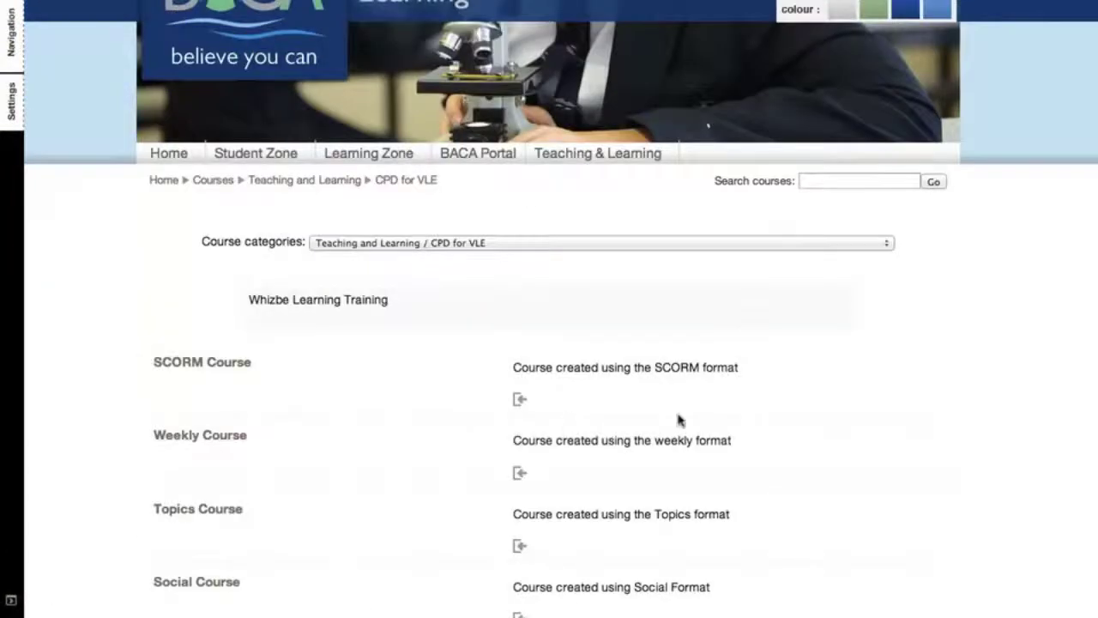
Add a new course in the CPD for VLE category from the bottom of the course list
{"action": "scroll", "coordinate": [687, 416], "scroll_direction": "down", "scroll_amount": 3}
{"action": "scroll", "coordinate": [822, 396], "scroll_direction": "down", "scroll_amount": 5}
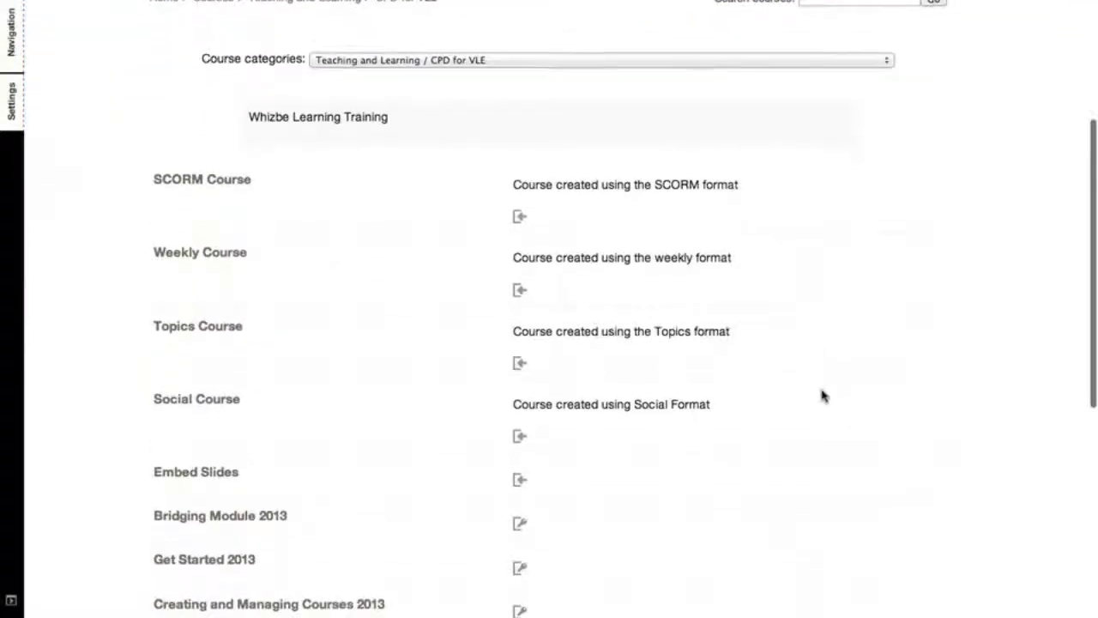
{"action": "scroll", "coordinate": [822, 396], "scroll_direction": "down", "scroll_amount": 2}
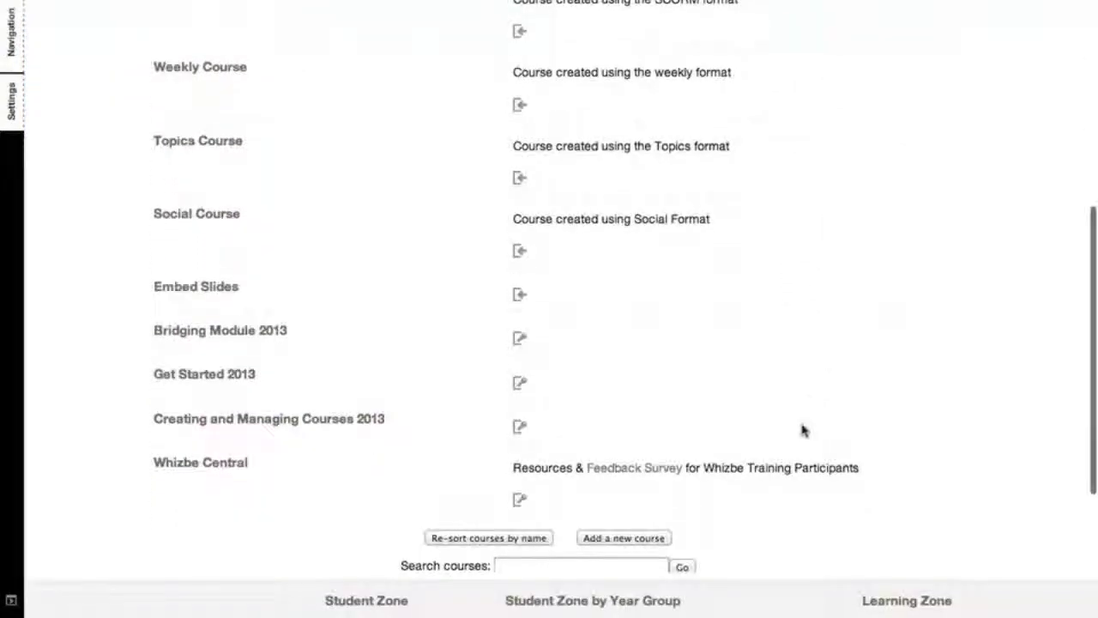
{"action": "scroll", "coordinate": [756, 549], "scroll_direction": "down", "scroll_amount": 2}
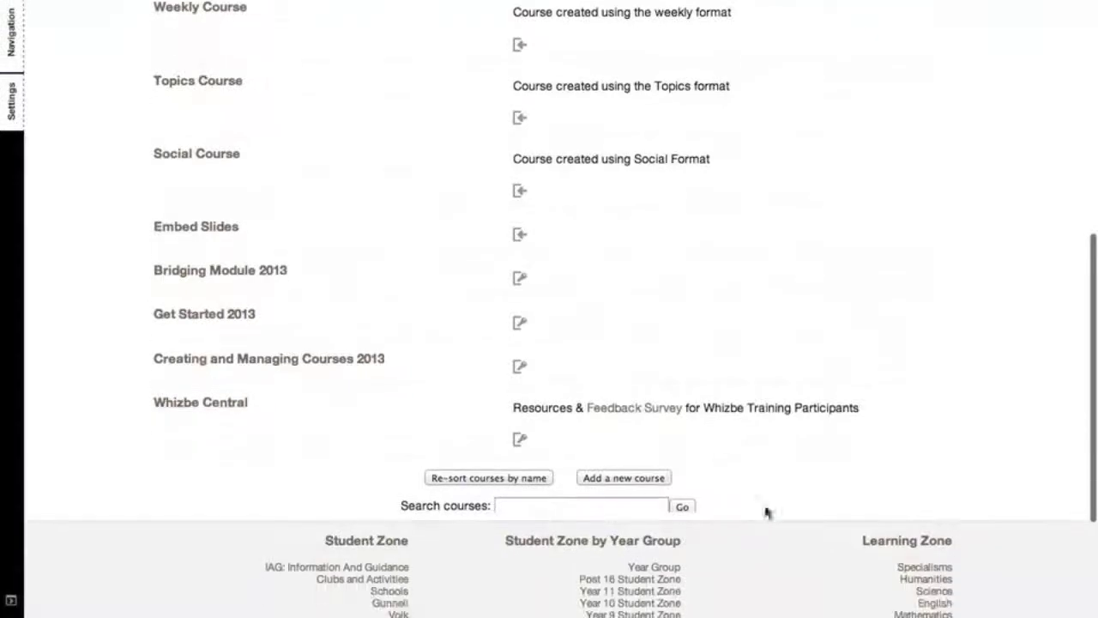
{"action": "left_click", "coordinate": [637, 480]}
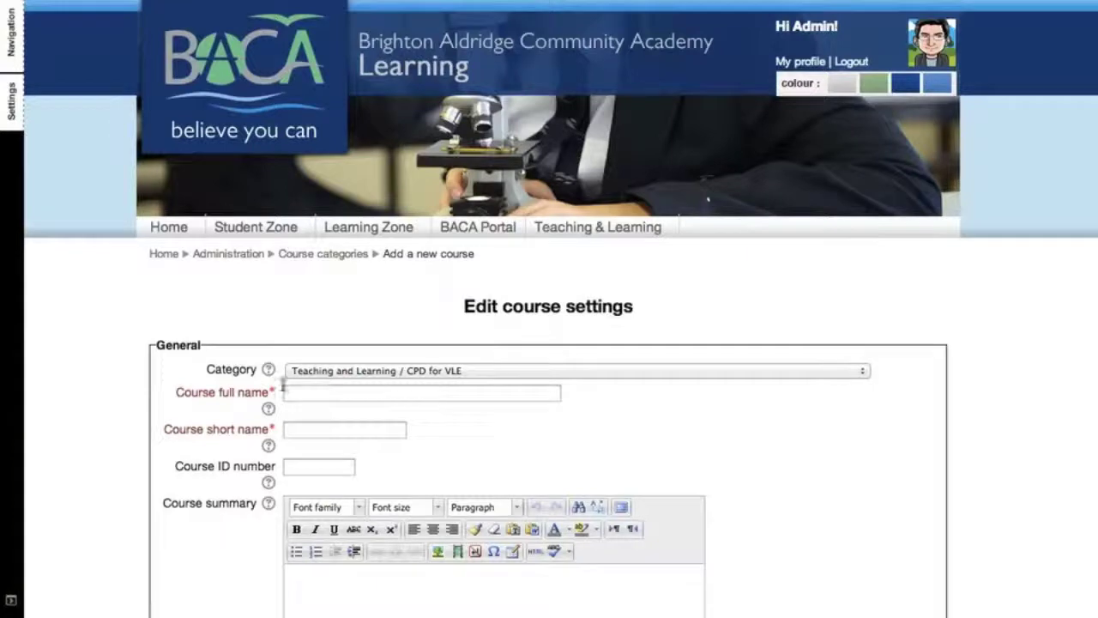
{"action": "left_click", "coordinate": [285, 391]}
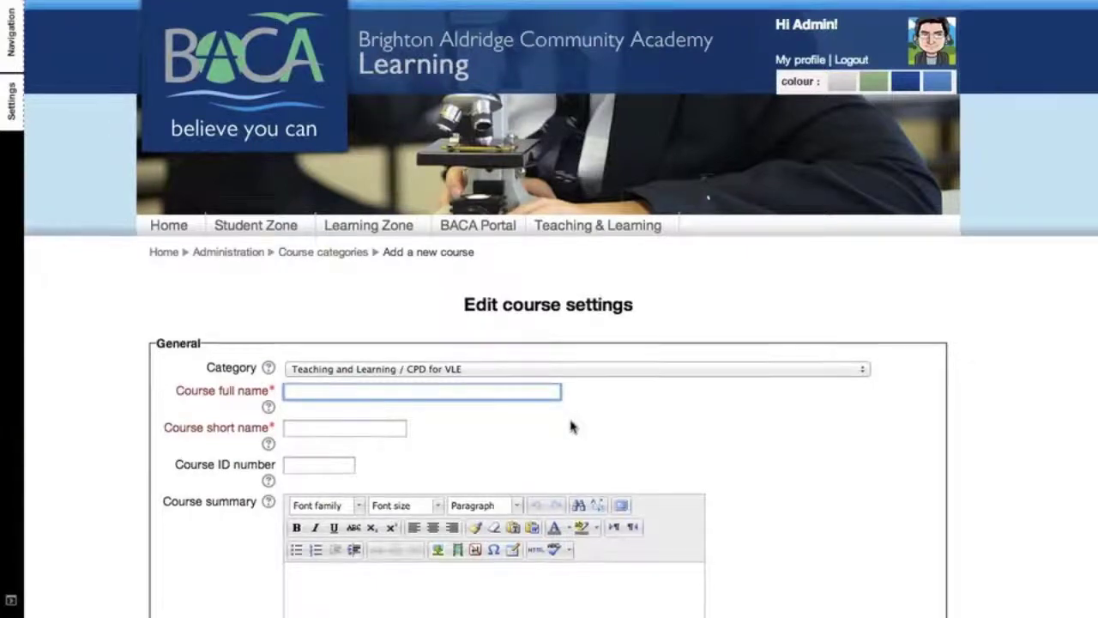
Enter full name 'BTECHL2 Unit 2' and short name 'BTEC-L2-U2'
{"action": "scroll", "coordinate": [573, 425], "scroll_direction": "down", "scroll_amount": 2}
{"action": "scroll", "coordinate": [578, 421], "scroll_direction": "down", "scroll_amount": 2}
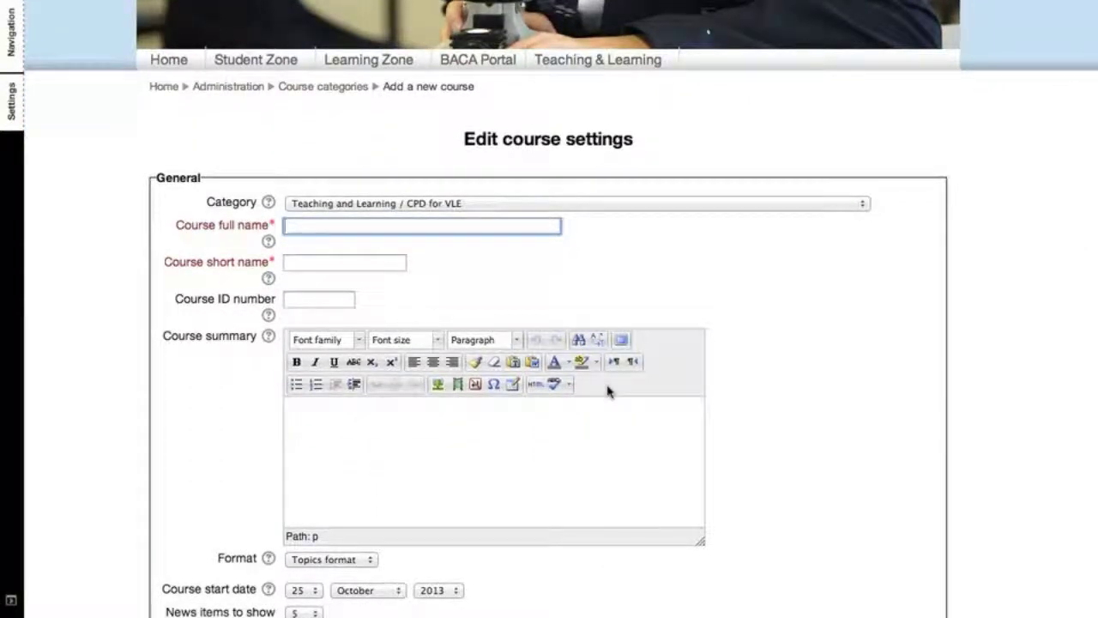
{"action": "type", "text": "BTECHL2 Unit 2"}
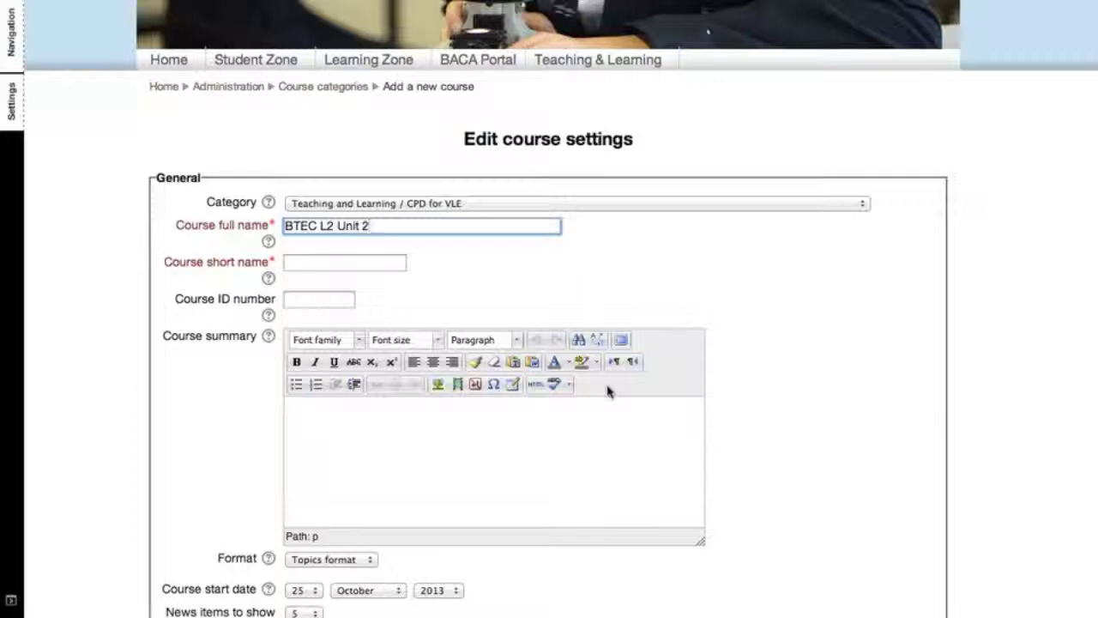
{"action": "key", "text": "Tab"}
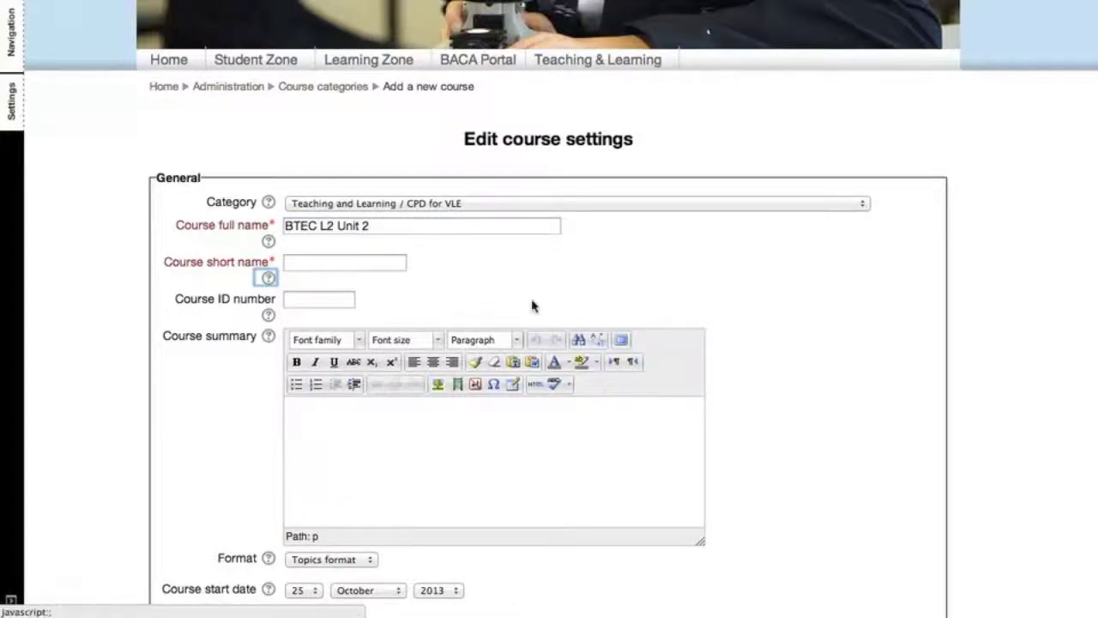
{"action": "key", "text": "Tab"}
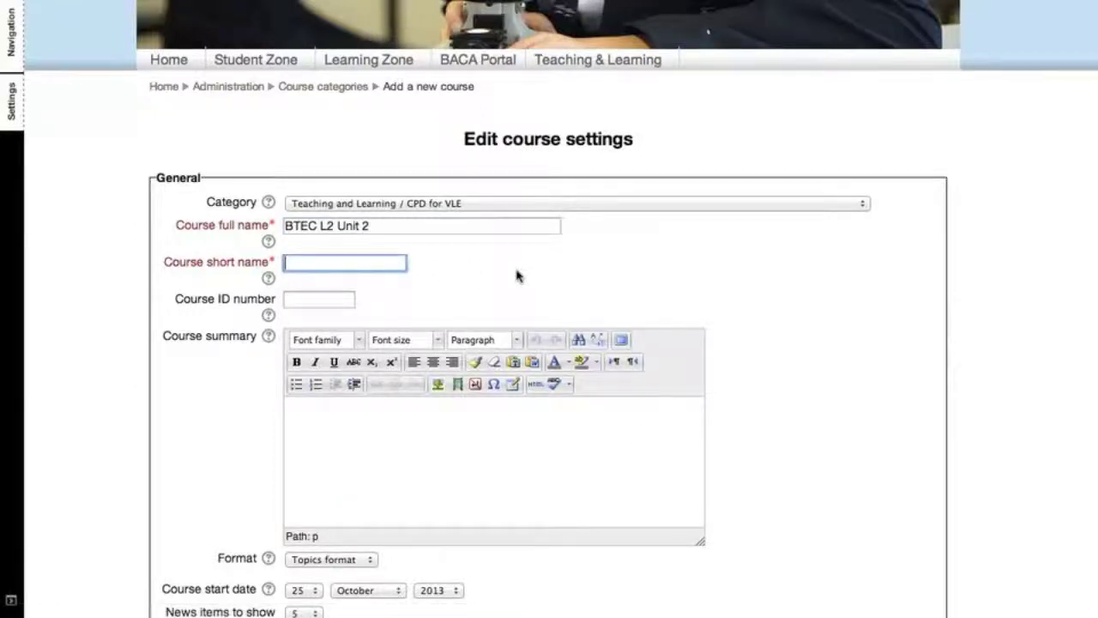
{"action": "type", "text": "BTEC-L2-U2"}
Paste 'BTEC Sports' as the course summary
{"action": "left_click", "coordinate": [467, 468]}
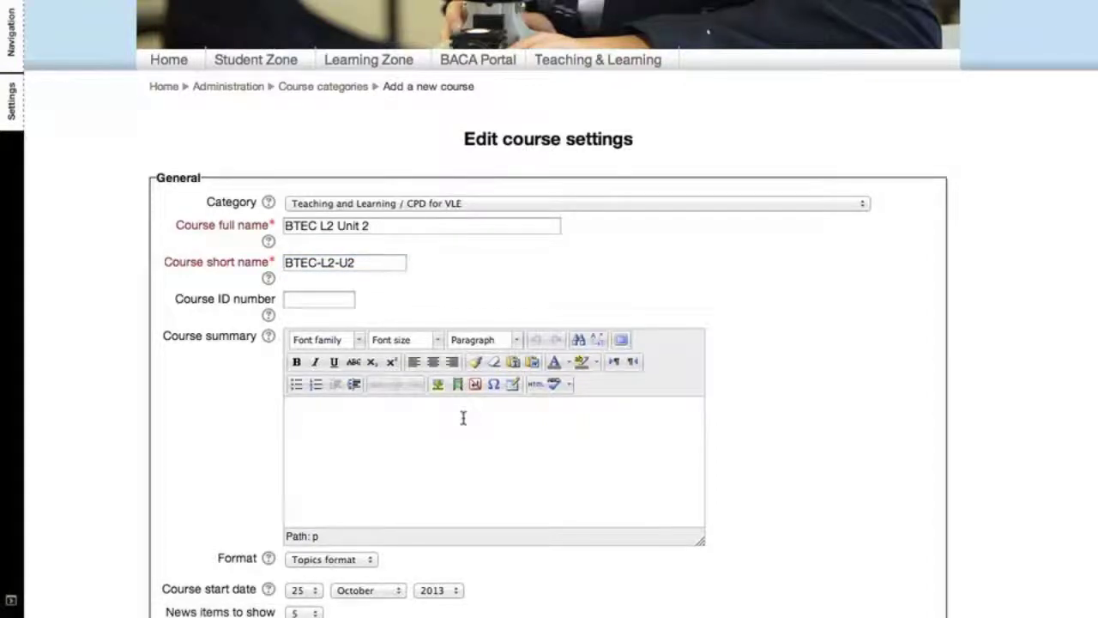
{"action": "scroll", "coordinate": [461, 418], "scroll_direction": "down", "scroll_amount": 2}
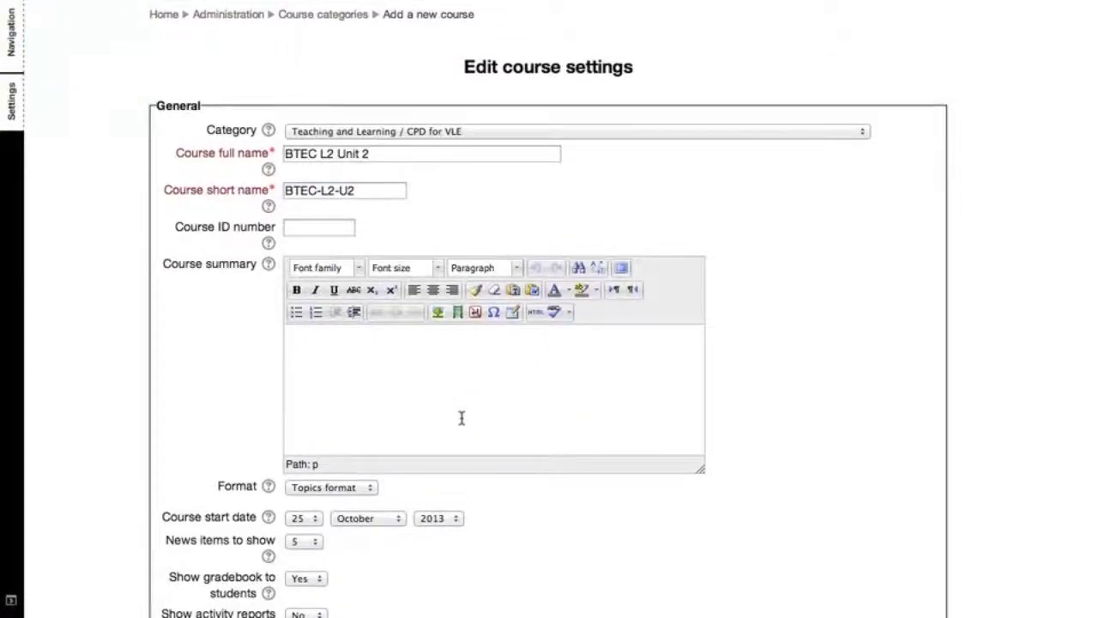
{"action": "type", "text": "BTEC Sports"}
Correct the full name to 'BTEC L2 Sports Unit 2' and view the Format help
{"action": "left_click", "coordinate": [337, 153]}
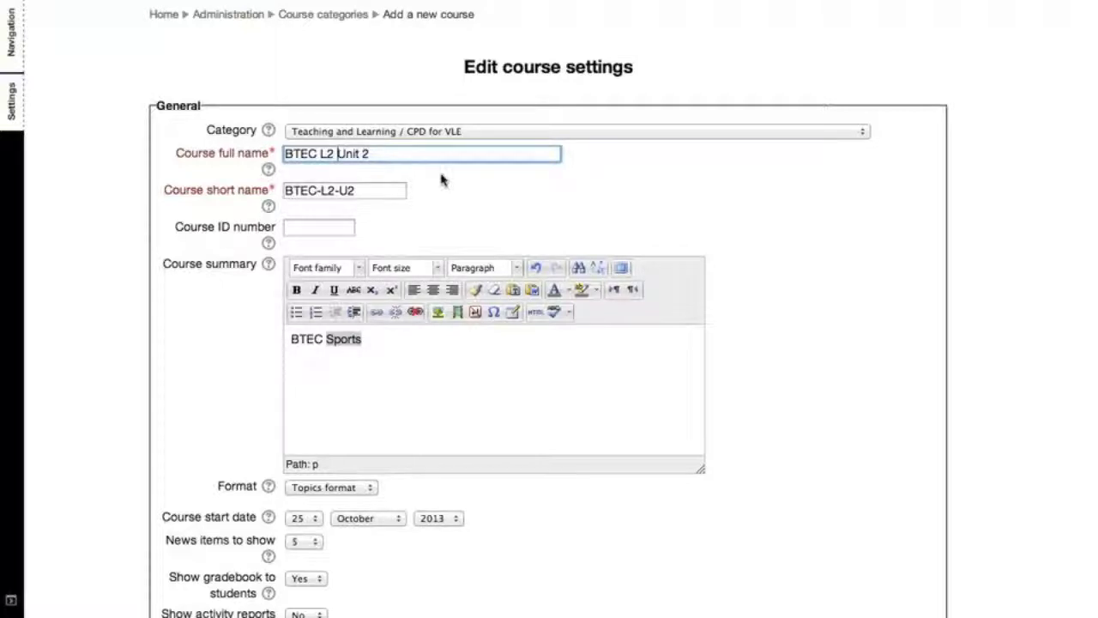
{"action": "type", "text": "Sport "}
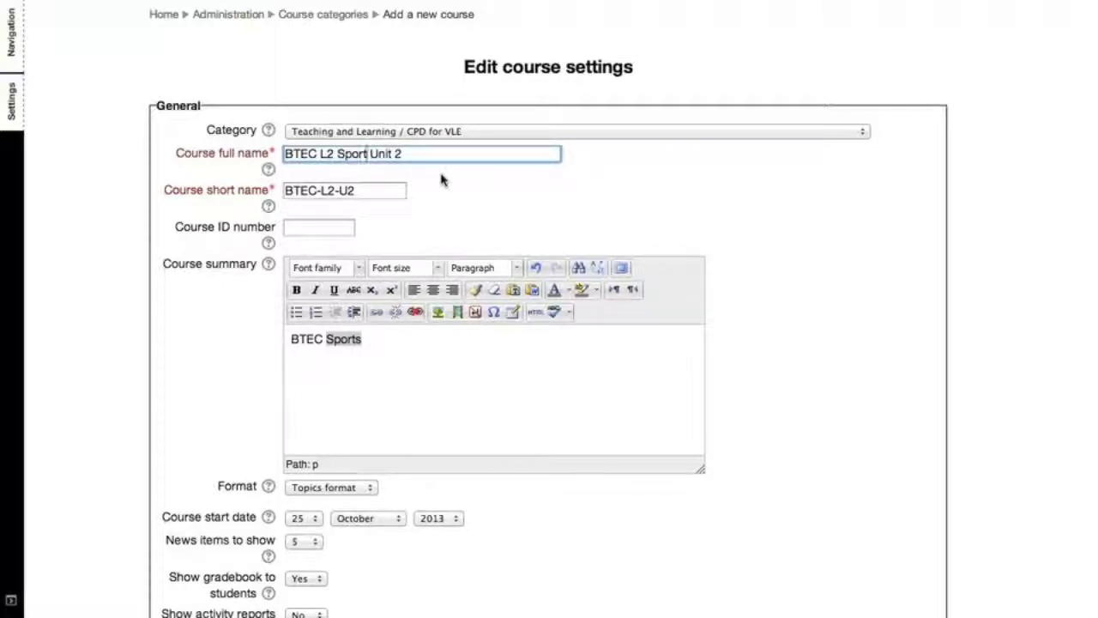
{"action": "type", "text": "s"}
{"action": "scroll", "coordinate": [691, 347], "scroll_direction": "down", "scroll_amount": 5}
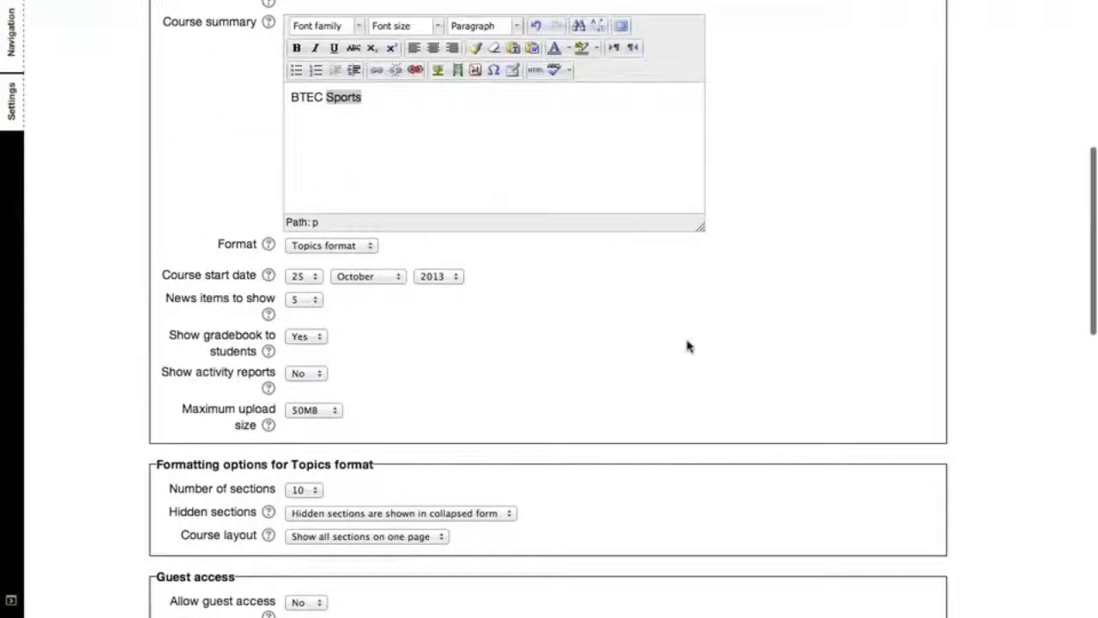
{"action": "scroll", "coordinate": [480, 263], "scroll_direction": "up", "scroll_amount": 4}
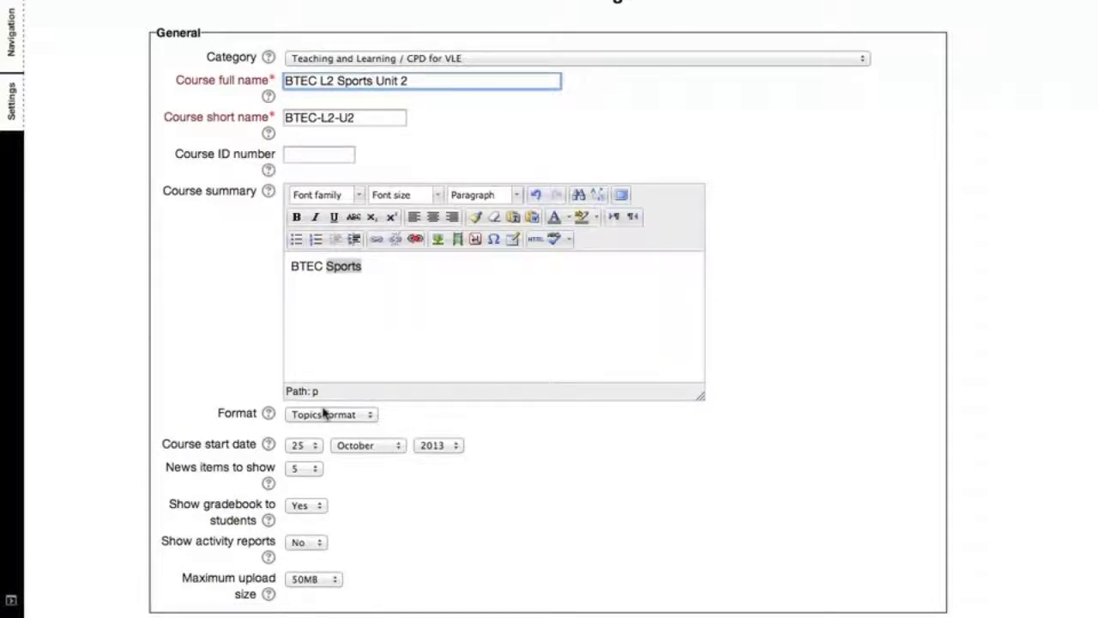
{"action": "left_click", "coordinate": [271, 413]}
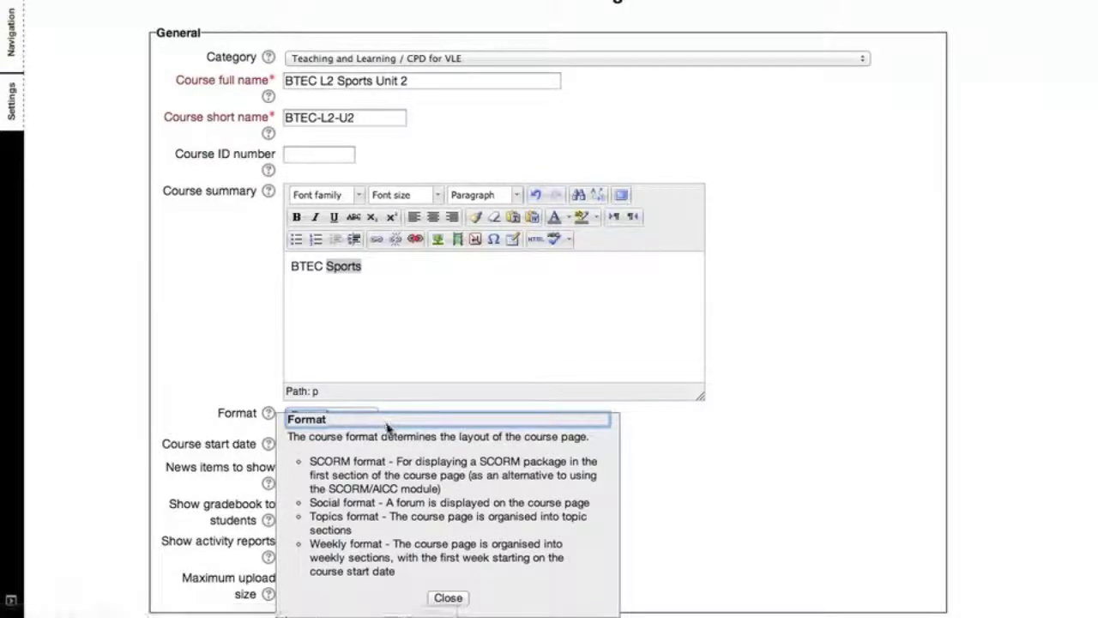
Dismiss the format help and change the course format from Topics to SCORM format
{"action": "scroll", "coordinate": [407, 444], "scroll_direction": "down", "scroll_amount": 2}
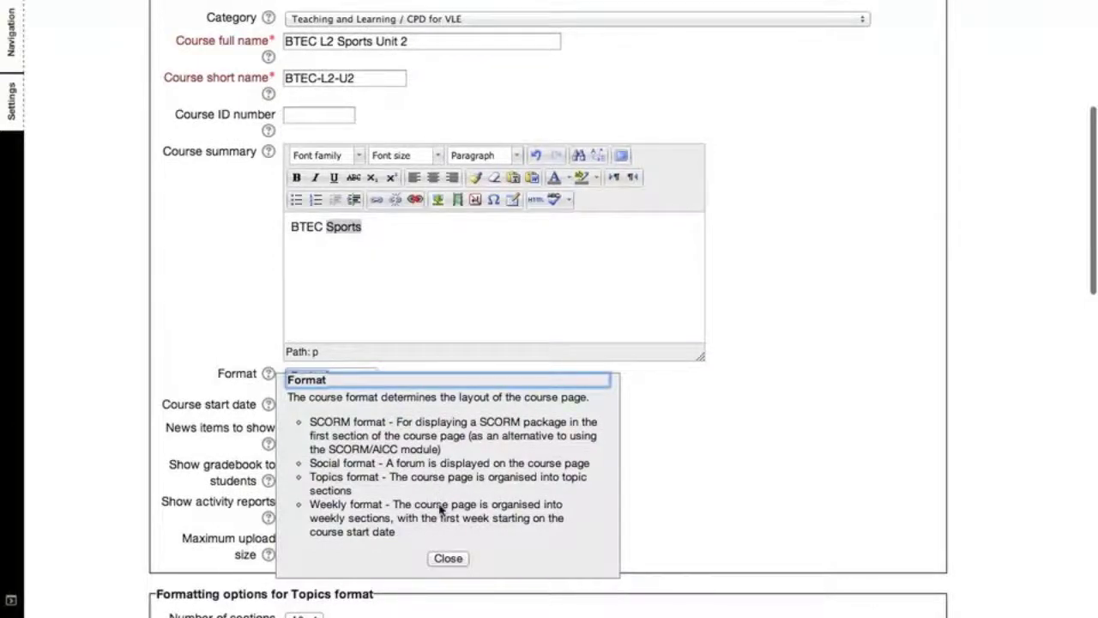
{"action": "left_click", "coordinate": [448, 558]}
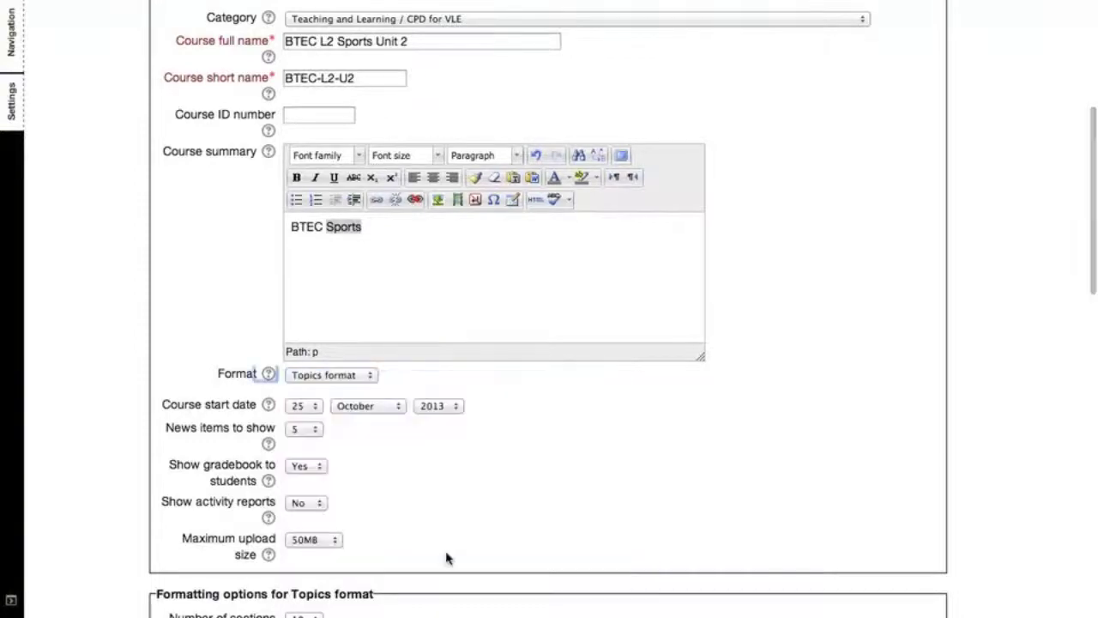
{"action": "left_click", "coordinate": [369, 375]}
{"action": "left_click", "coordinate": [374, 345]}
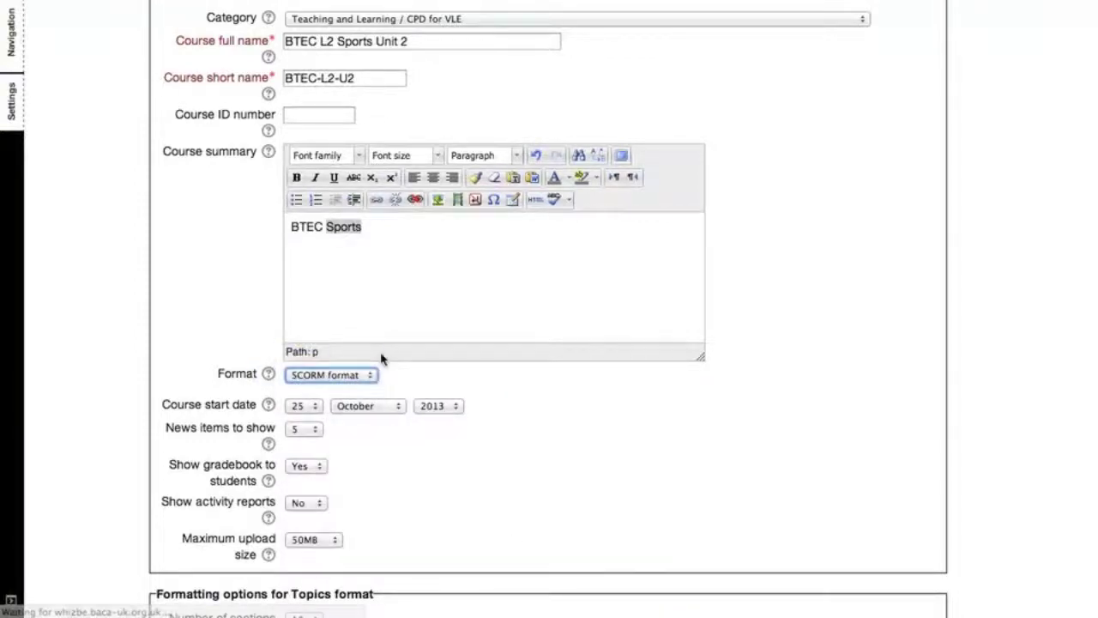
{"action": "scroll", "coordinate": [526, 396], "scroll_direction": "up", "scroll_amount": 2}
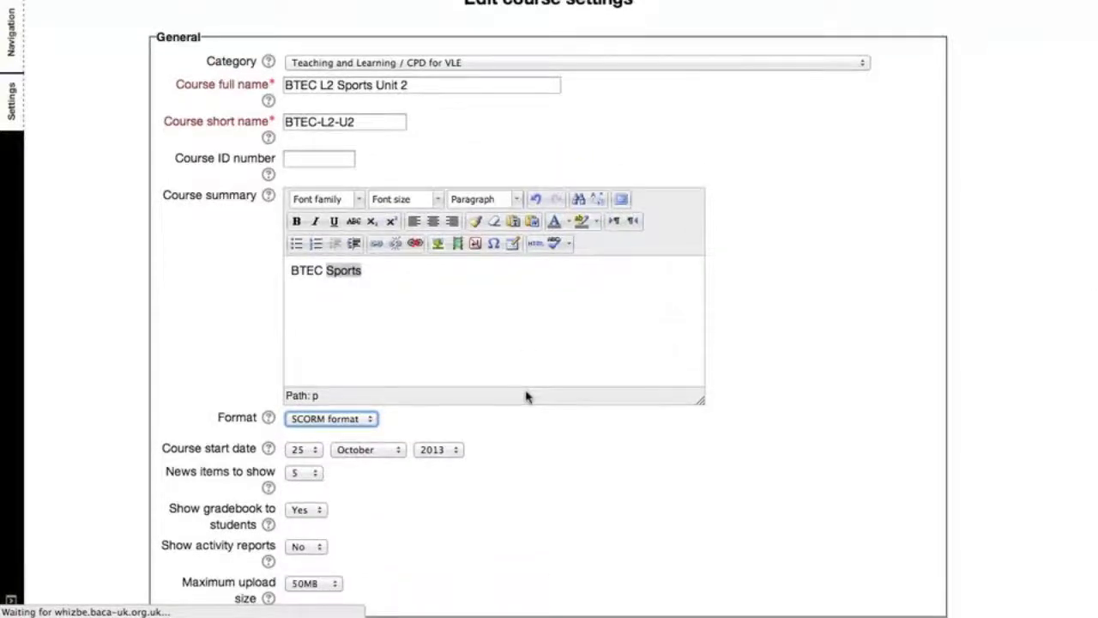
{"action": "scroll", "coordinate": [526, 395], "scroll_direction": "up", "scroll_amount": 2}
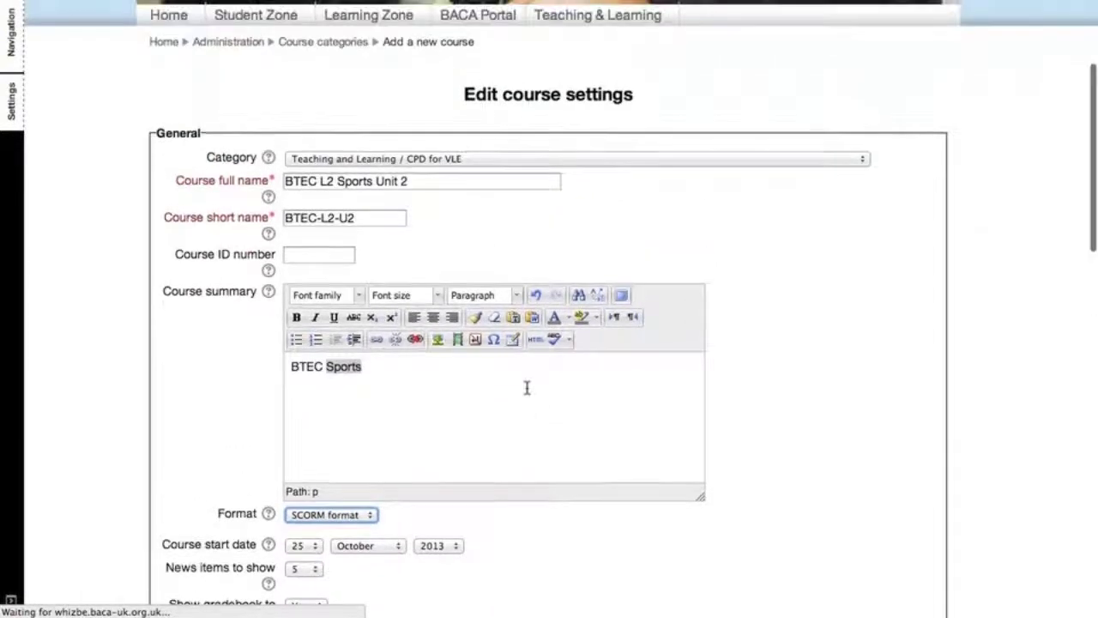
Set the course's maximum upload size to 100MB
{"action": "scroll", "coordinate": [528, 388], "scroll_direction": "down", "scroll_amount": 4}
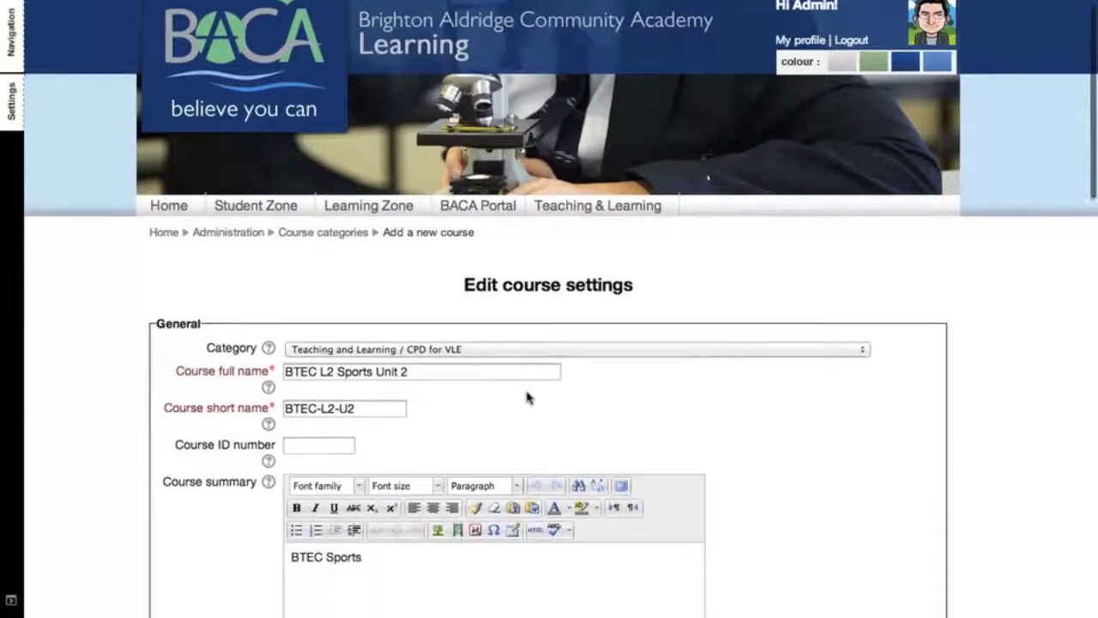
{"action": "scroll", "coordinate": [527, 393], "scroll_direction": "down", "scroll_amount": 7}
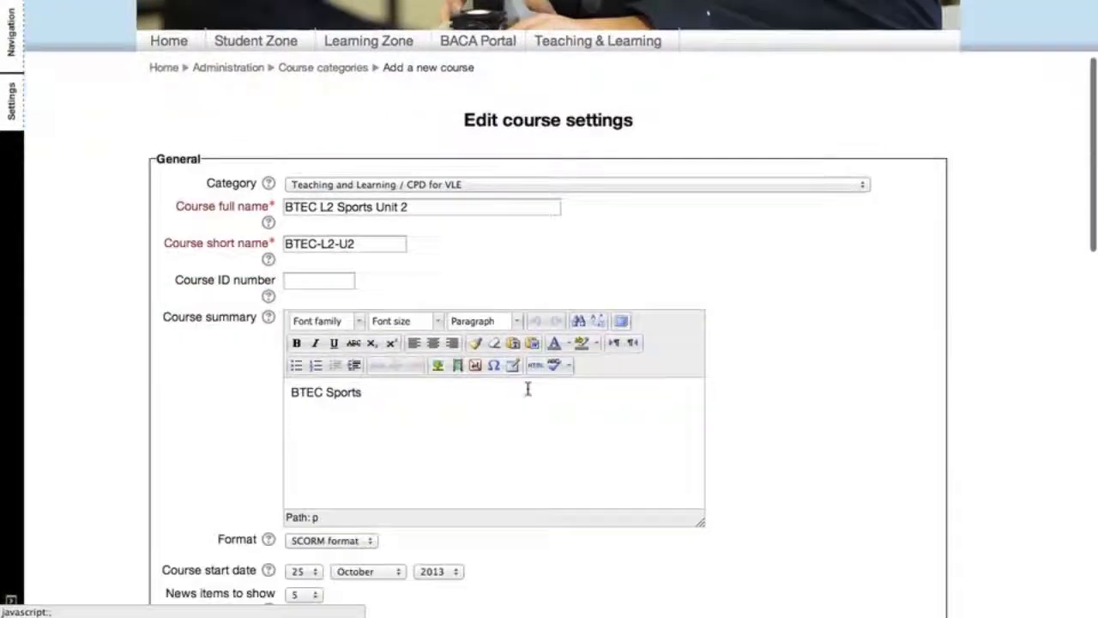
{"action": "scroll", "coordinate": [528, 398], "scroll_direction": "down", "scroll_amount": 3}
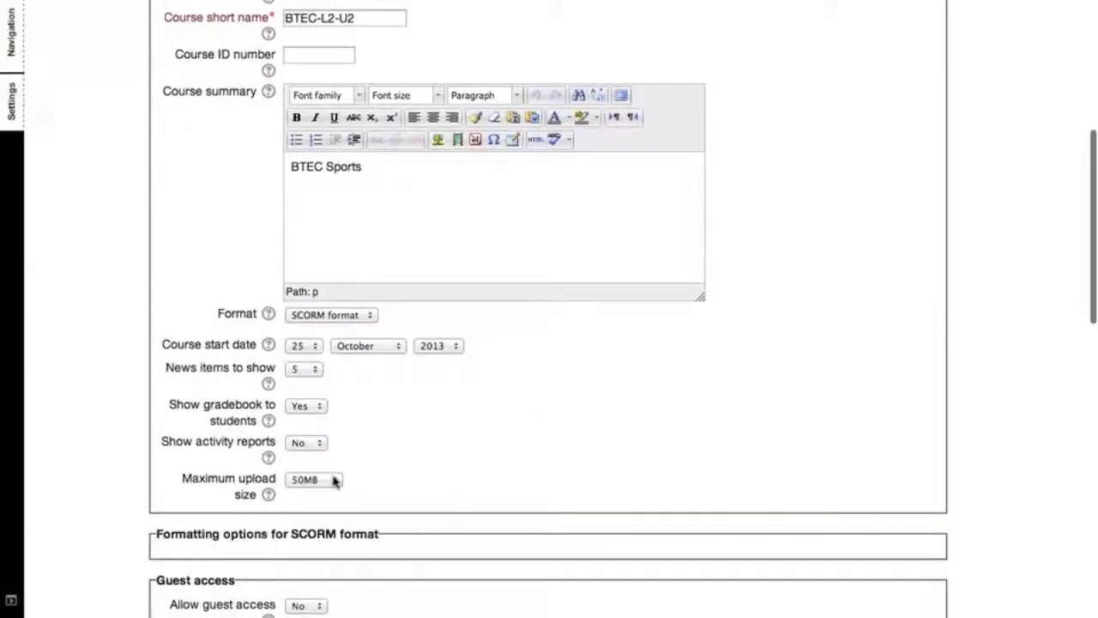
{"action": "left_click", "coordinate": [335, 481]}
{"action": "left_click", "coordinate": [327, 466]}
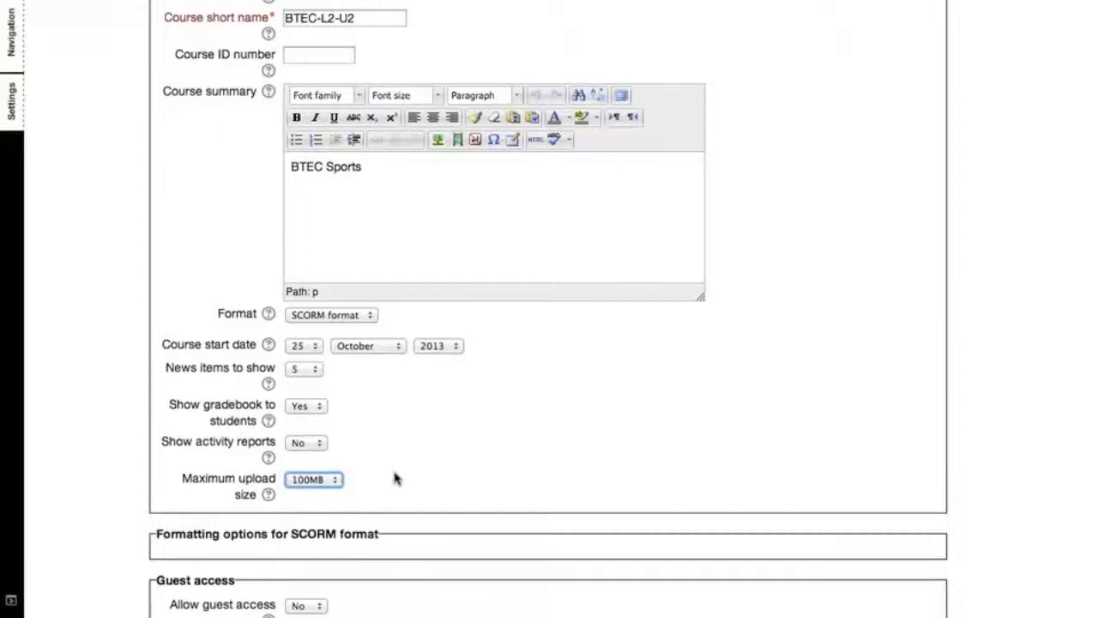
Save the new course, landing on its Enrolled users page
{"action": "scroll", "coordinate": [375, 469], "scroll_direction": "down", "scroll_amount": 1}
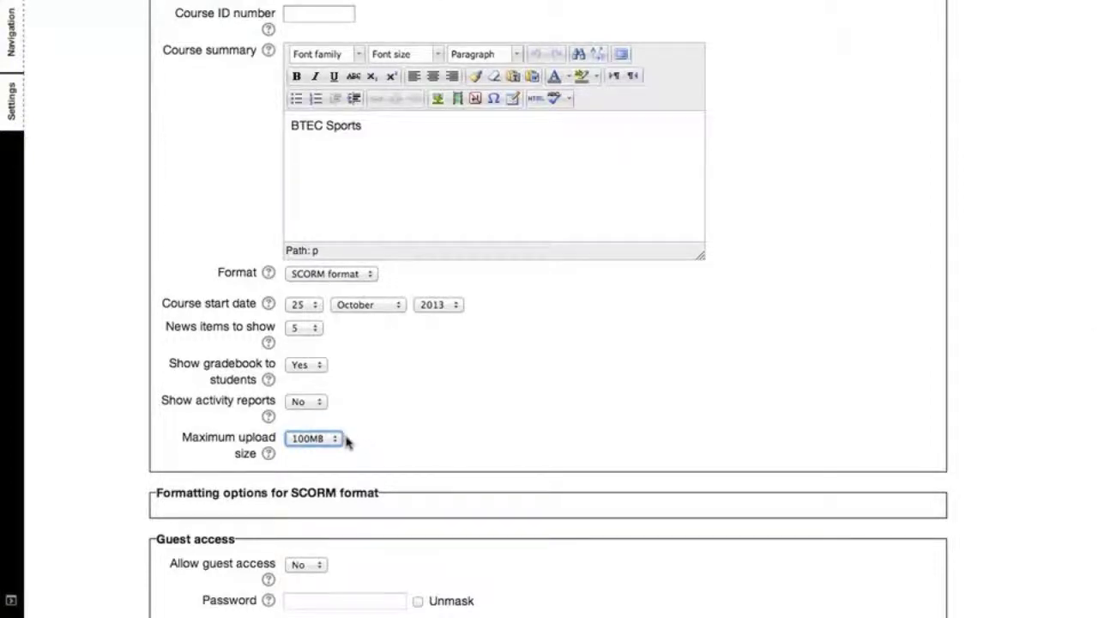
{"action": "scroll", "coordinate": [344, 441], "scroll_direction": "down", "scroll_amount": 6}
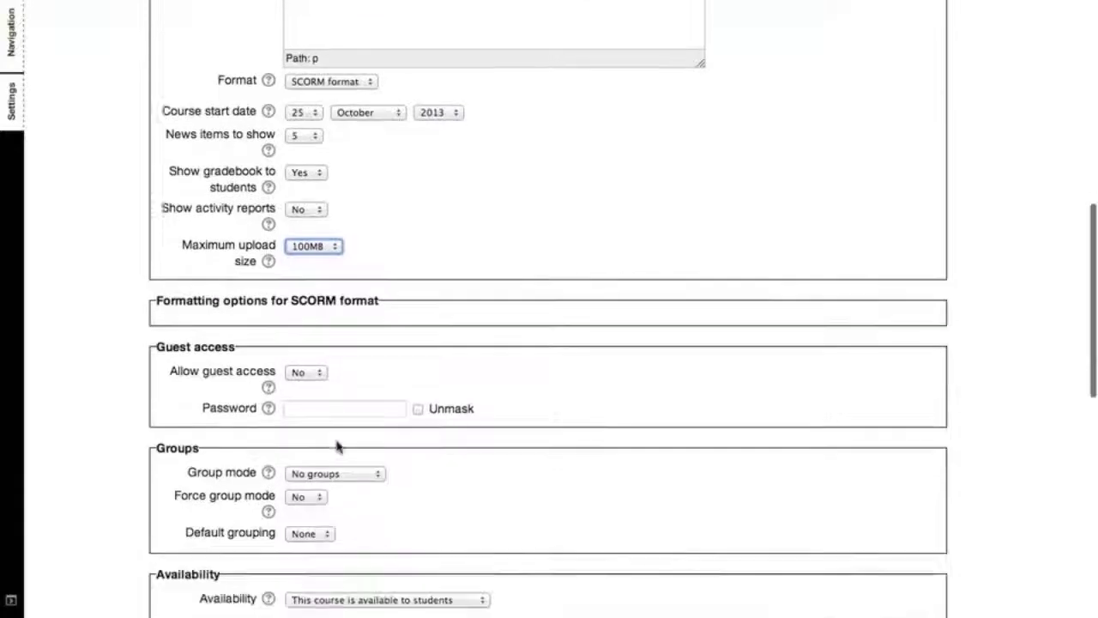
{"action": "scroll", "coordinate": [335, 448], "scroll_direction": "down", "scroll_amount": 1}
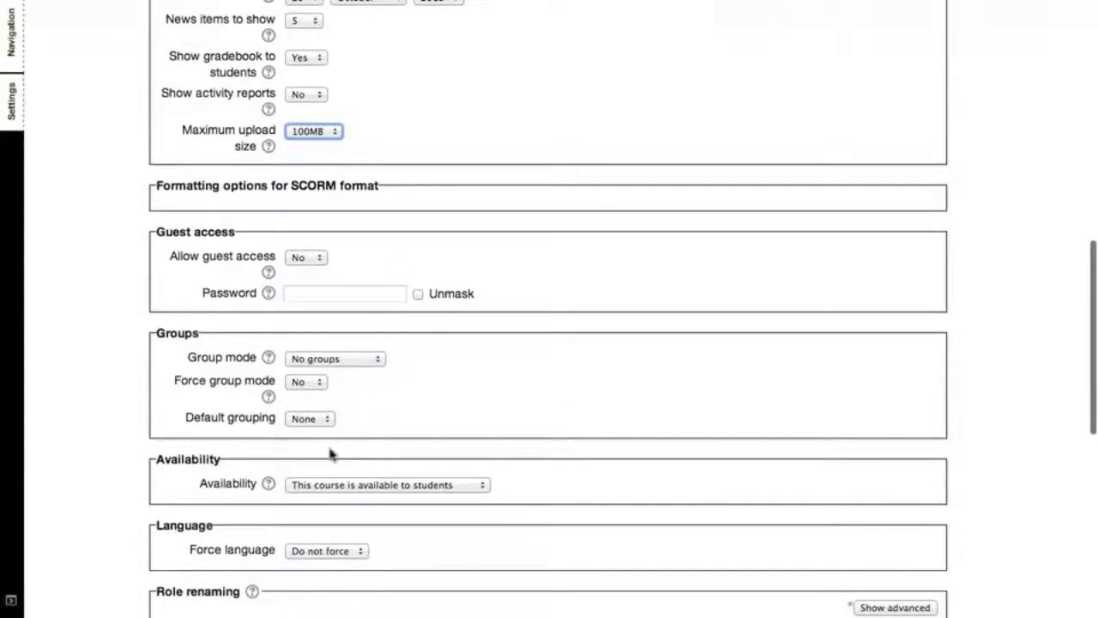
{"action": "scroll", "coordinate": [329, 456], "scroll_direction": "down", "scroll_amount": 3}
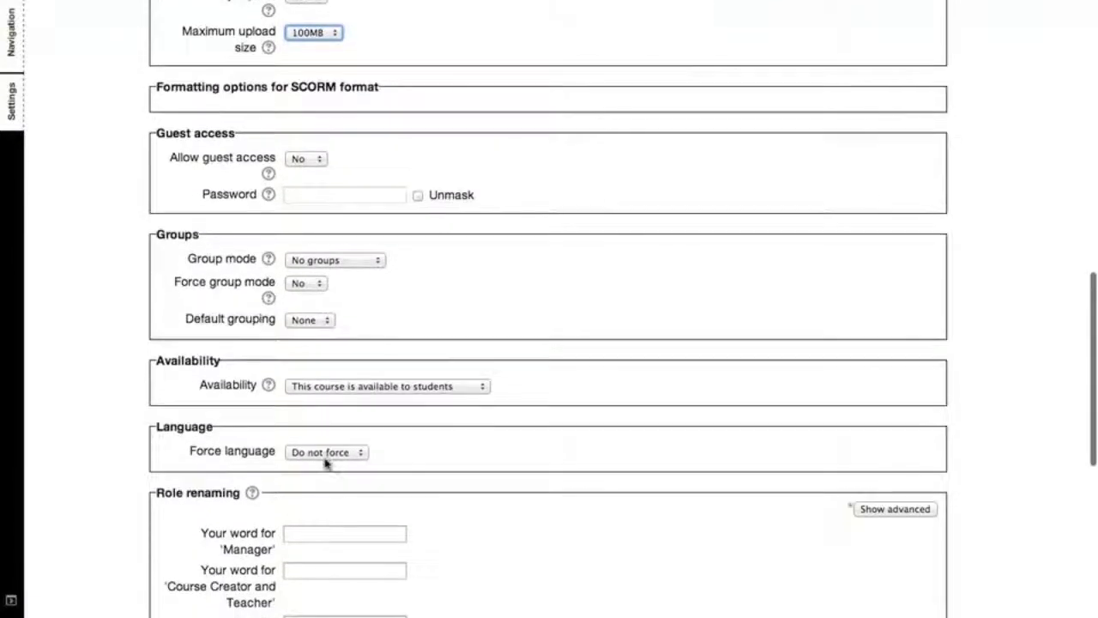
{"action": "scroll", "coordinate": [324, 465], "scroll_direction": "down", "scroll_amount": 6}
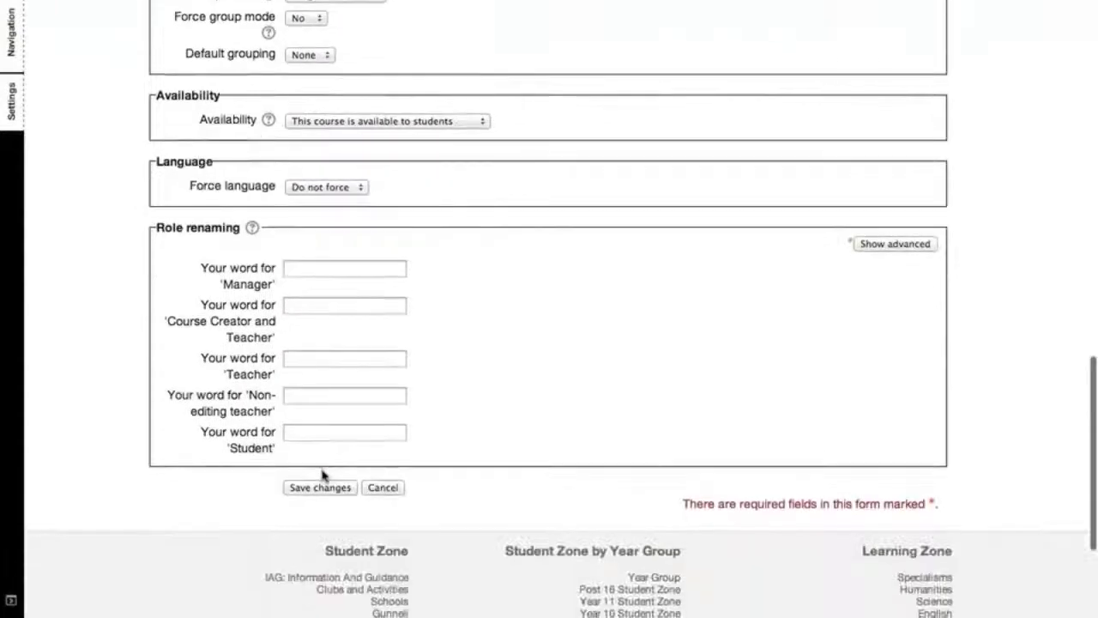
{"action": "left_click", "coordinate": [322, 486]}
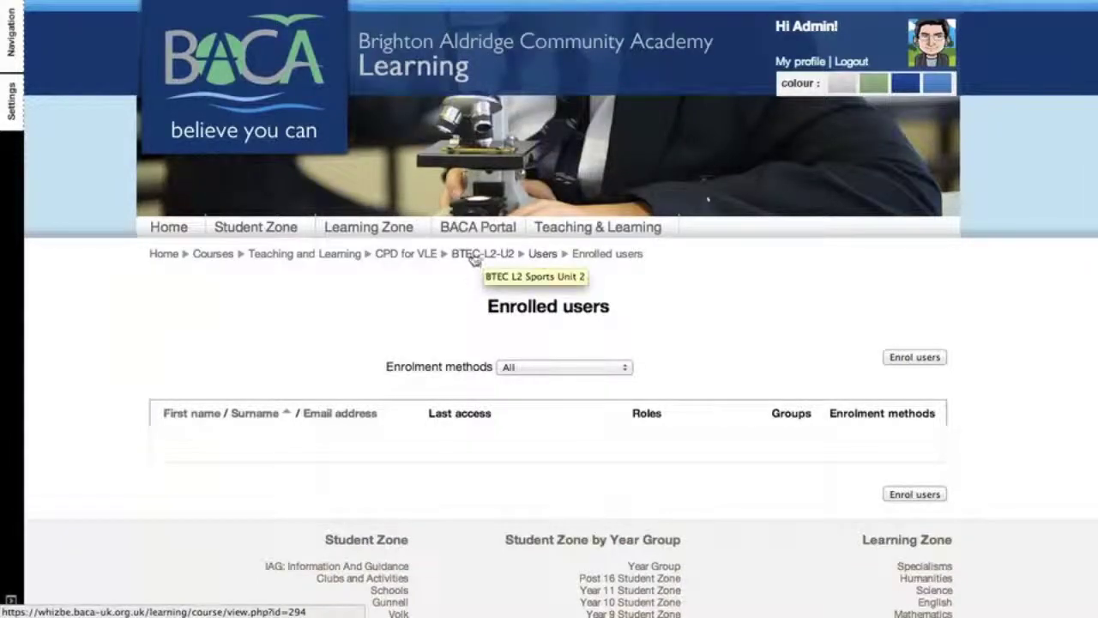
Return to the BTEC-L2-U2 course to add the SCORM package
{"action": "left_click", "coordinate": [475, 251]}
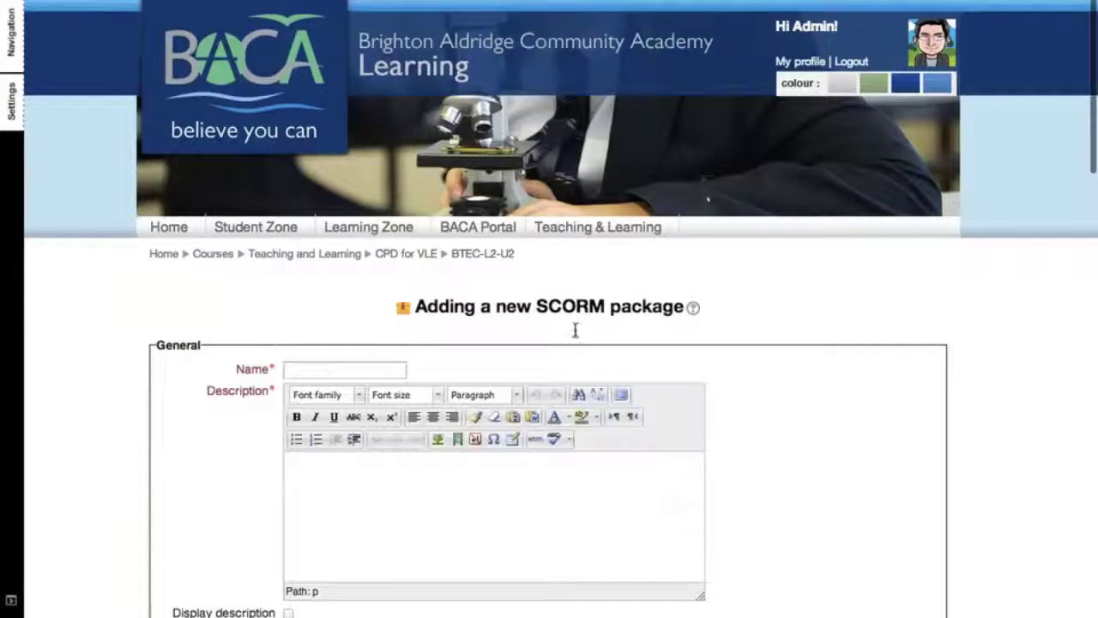
{"action": "scroll", "coordinate": [553, 325], "scroll_direction": "down", "scroll_amount": 3}
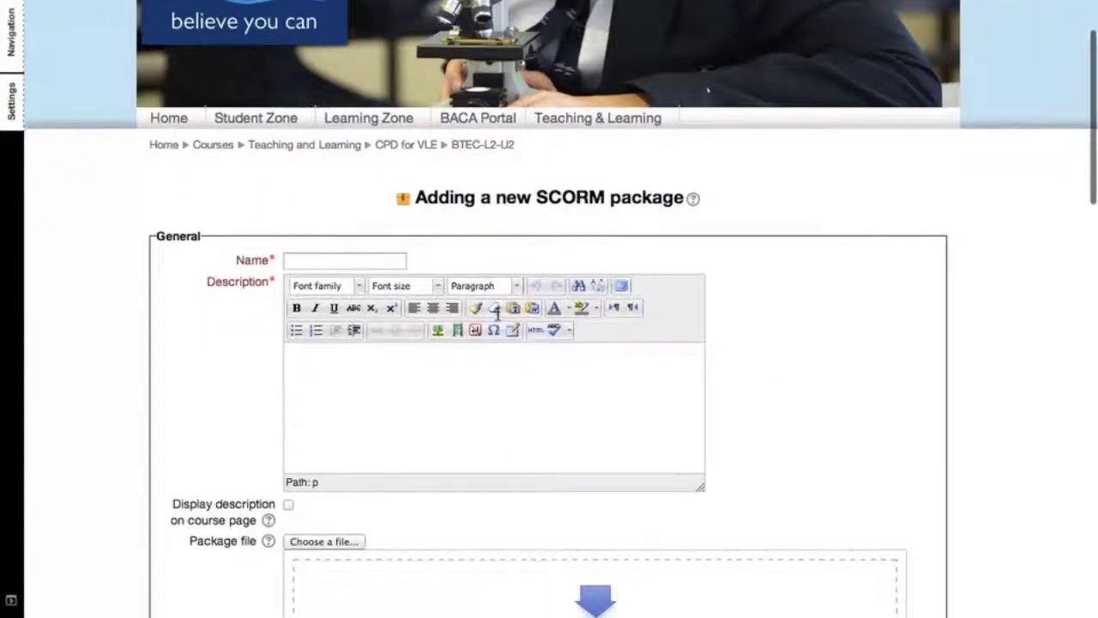
{"action": "scroll", "coordinate": [496, 314], "scroll_direction": "down", "scroll_amount": 2}
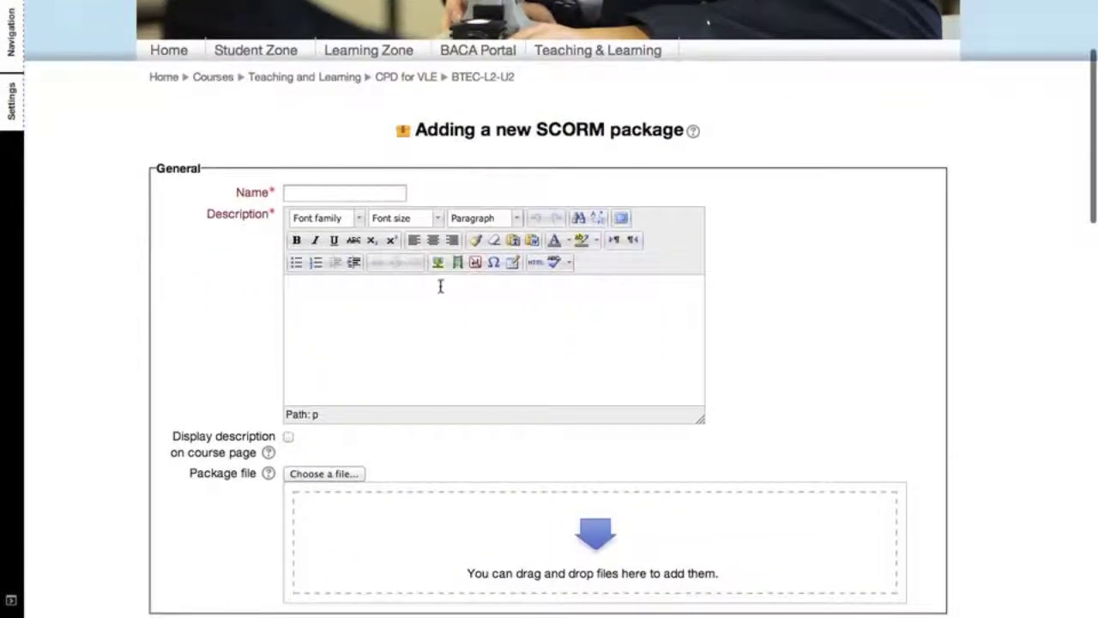
{"action": "scroll", "coordinate": [416, 262], "scroll_direction": "down", "scroll_amount": 1}
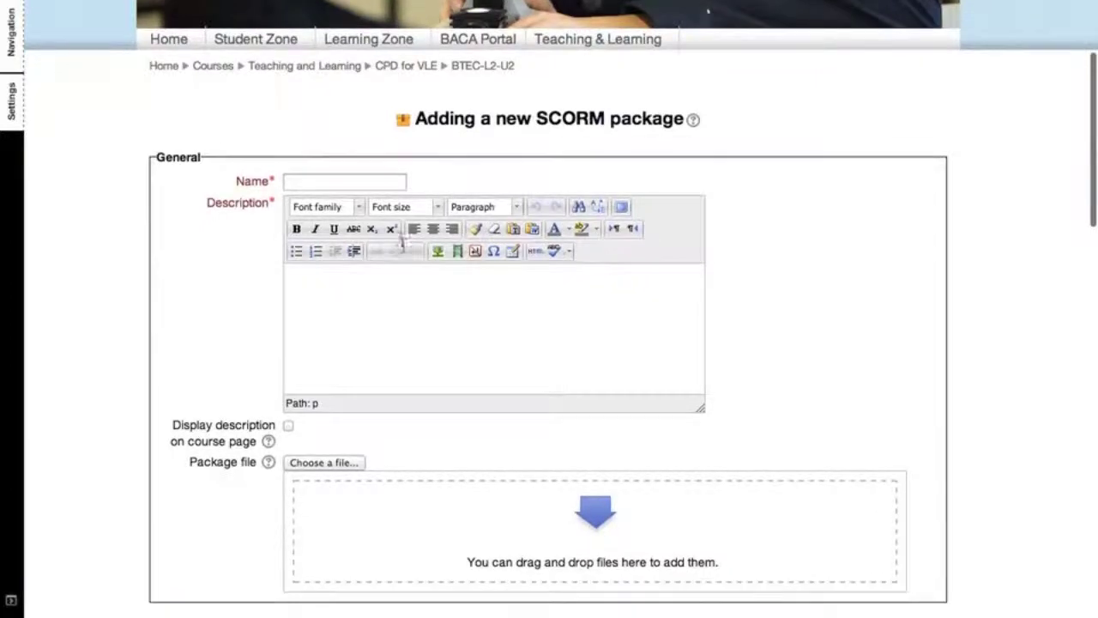
Name the package 'BTEC Sports Level 2 Unit 2' with description 'Sports BTEC Level 2 Unit 2'
{"action": "left_click", "coordinate": [385, 182]}
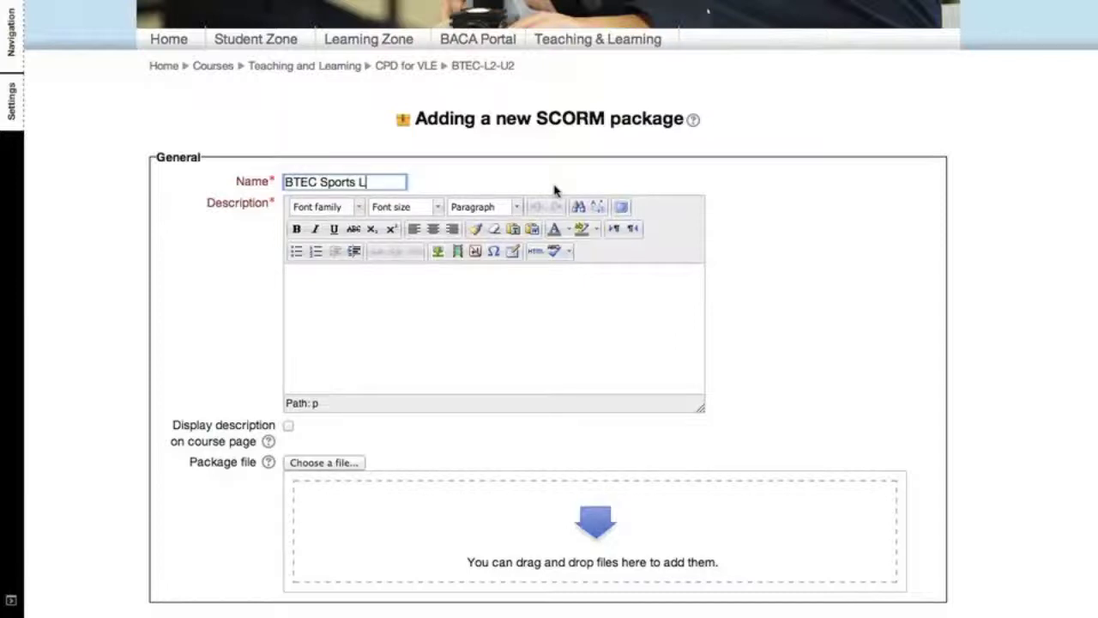
{"action": "type", "text": "BTEC Sports Level"}
{"action": "type", "text": " 2 Unit 2"}
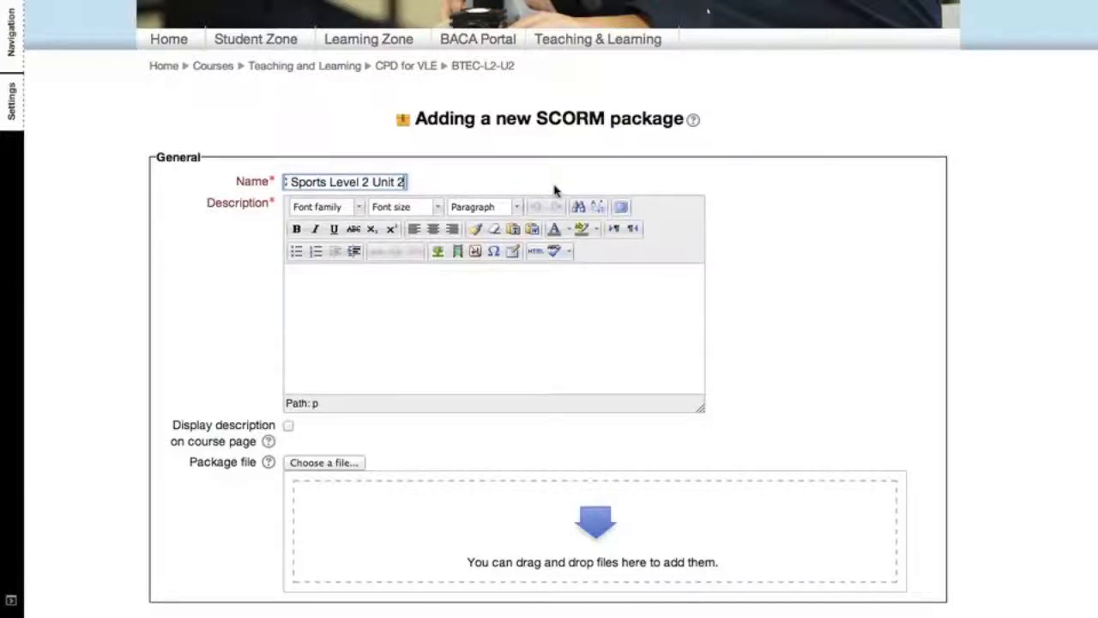
{"action": "key", "text": "Tab"}
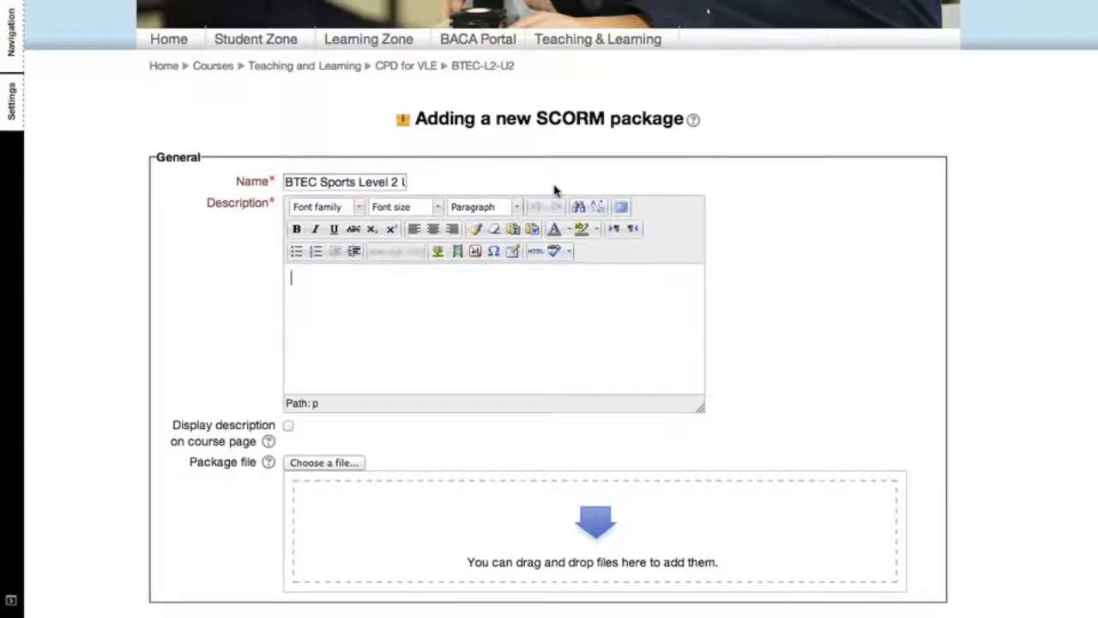
{"action": "type", "text": "Sports BTEC Leve"}
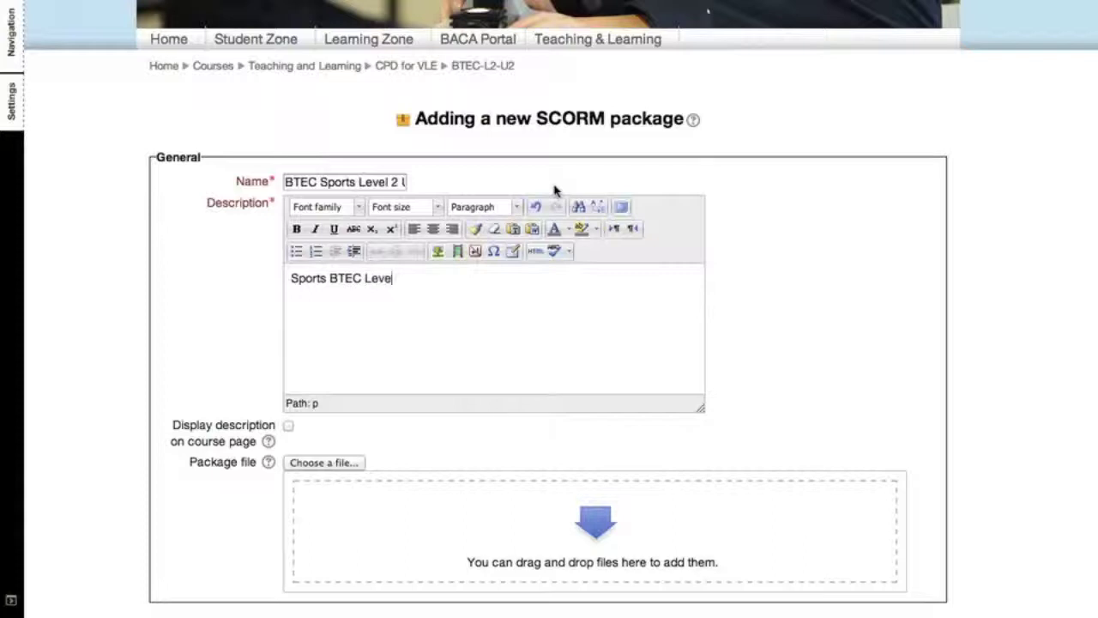
{"action": "type", "text": "l 2 Unit 2"}
{"action": "scroll", "coordinate": [97, 160], "scroll_direction": "down", "scroll_amount": 5}
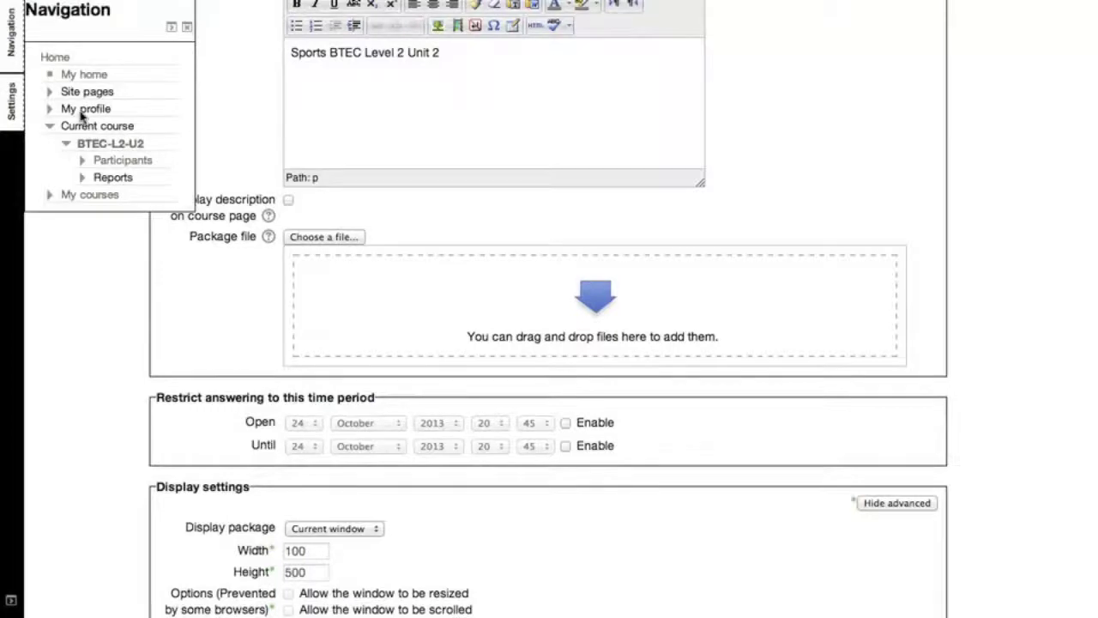
{"action": "key", "text": "super+Tab"}
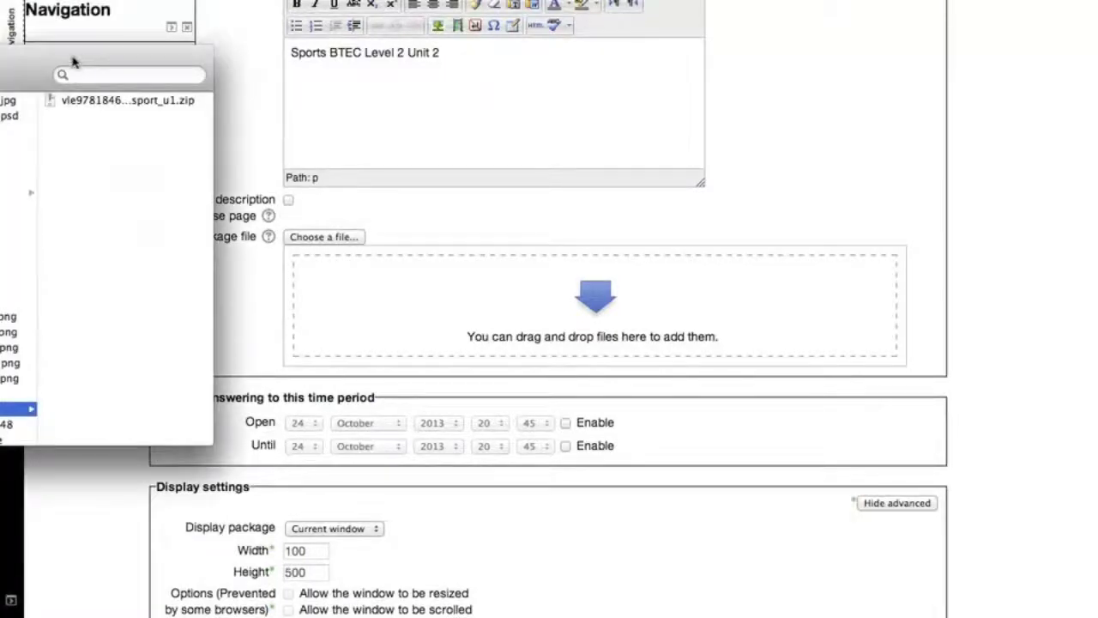
{"action": "left_click_drag", "start_coordinate": [74, 55], "coordinate": [74, 62]}
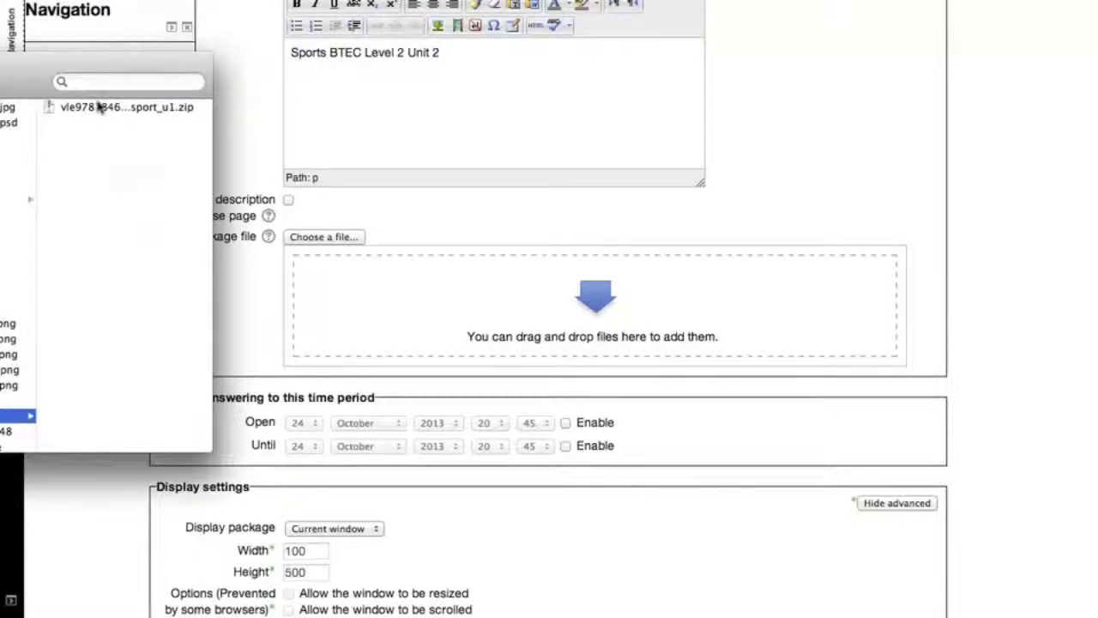
{"action": "left_click_drag", "start_coordinate": [99, 106], "coordinate": [376, 292]}
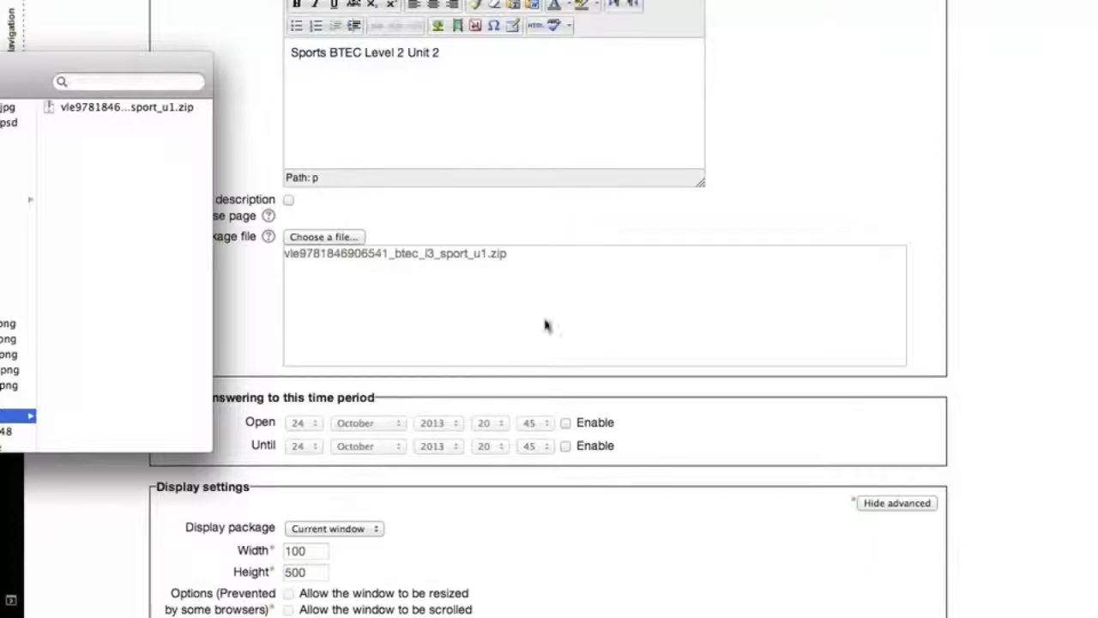
{"action": "scroll", "coordinate": [807, 315], "scroll_direction": "down", "scroll_amount": 1}
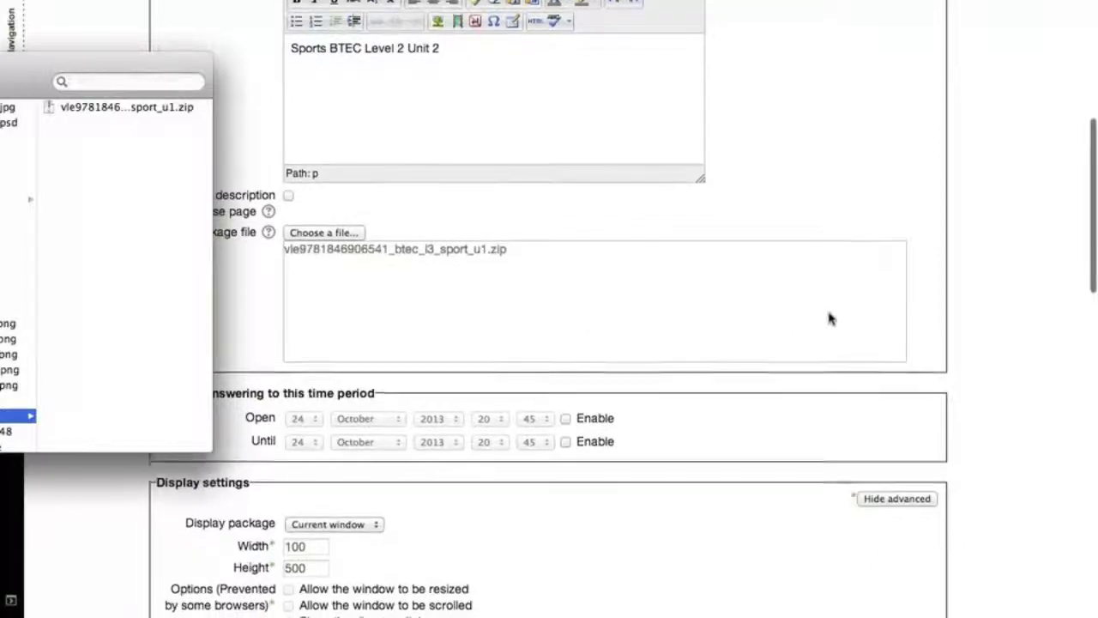
{"action": "scroll", "coordinate": [892, 315], "scroll_direction": "down", "scroll_amount": 4}
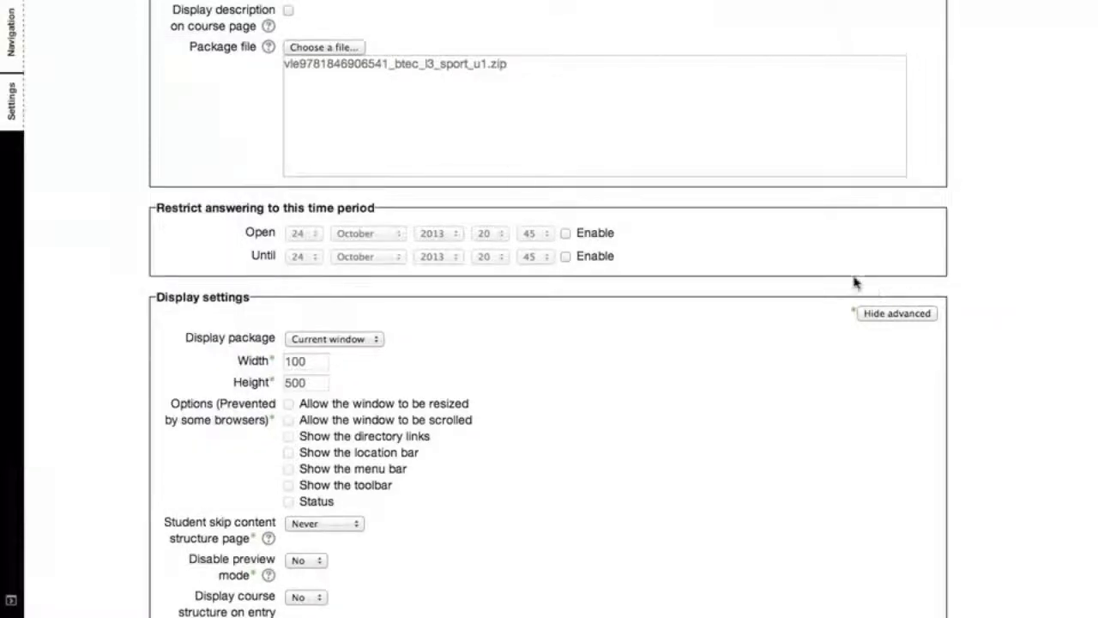
{"action": "left_click", "coordinate": [884, 314]}
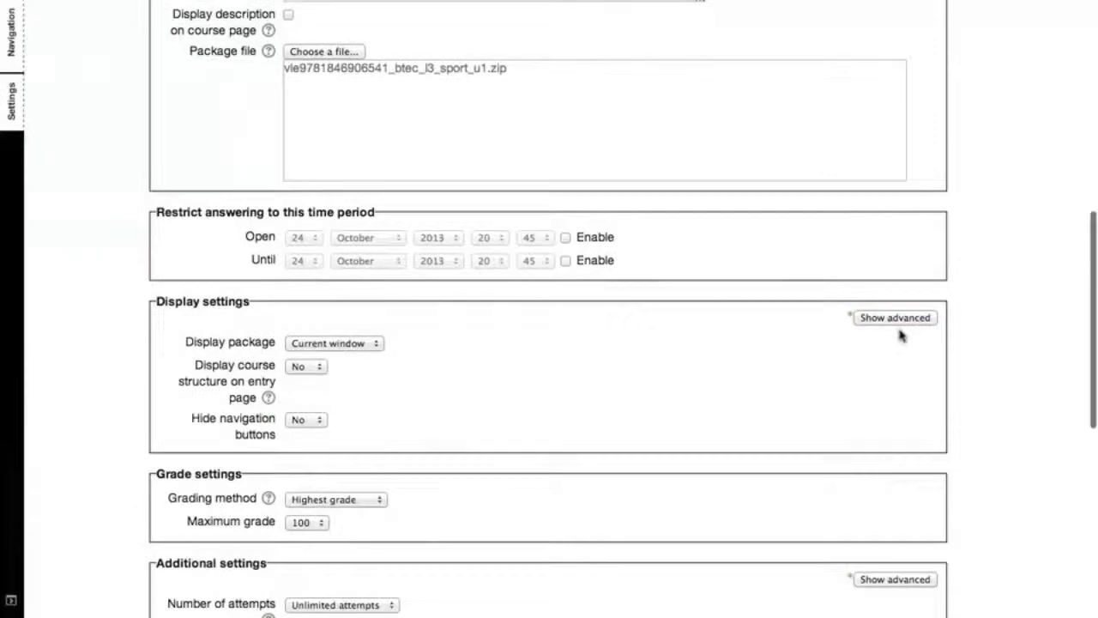
{"action": "scroll", "coordinate": [897, 333], "scroll_direction": "down", "scroll_amount": 2}
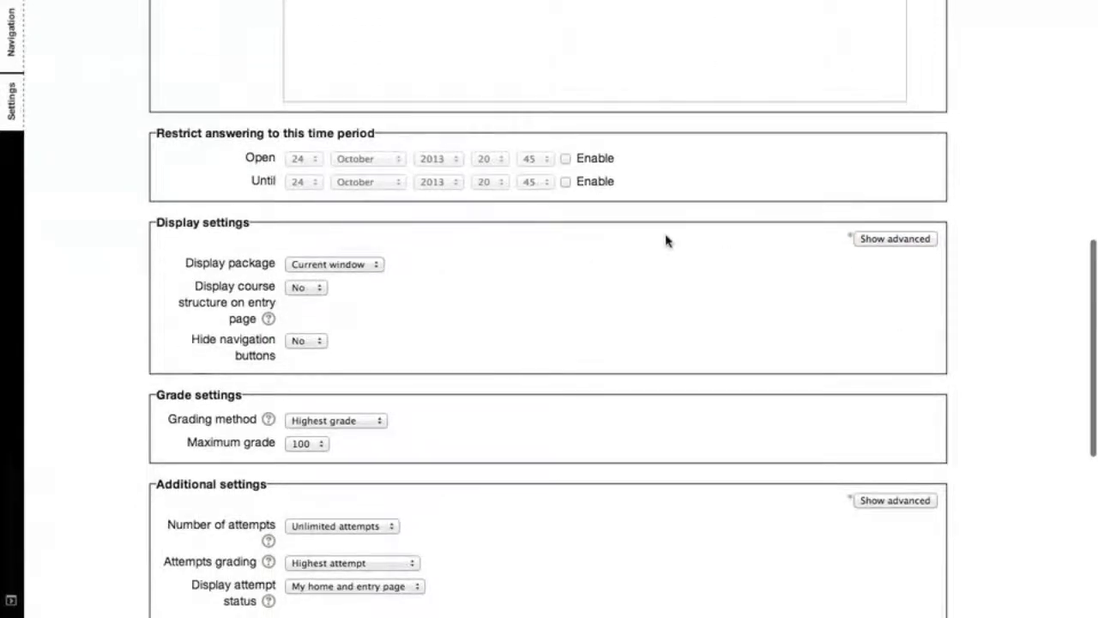
{"action": "left_click", "coordinate": [872, 239]}
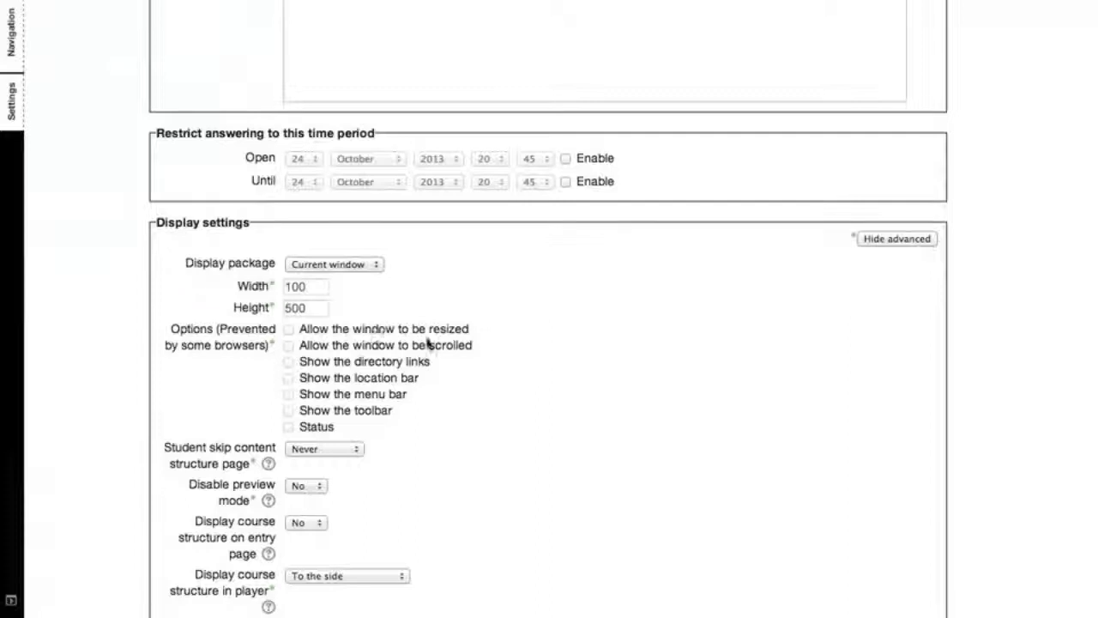
{"action": "scroll", "coordinate": [429, 344], "scroll_direction": "down", "scroll_amount": 1}
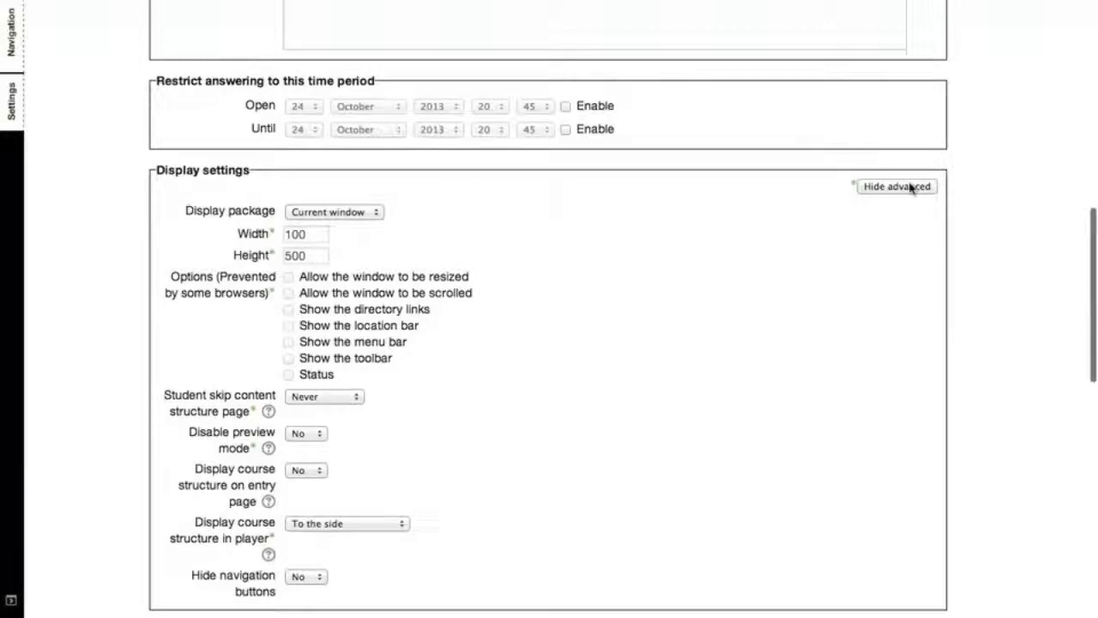
{"action": "scroll", "coordinate": [720, 252], "scroll_direction": "down", "scroll_amount": 1}
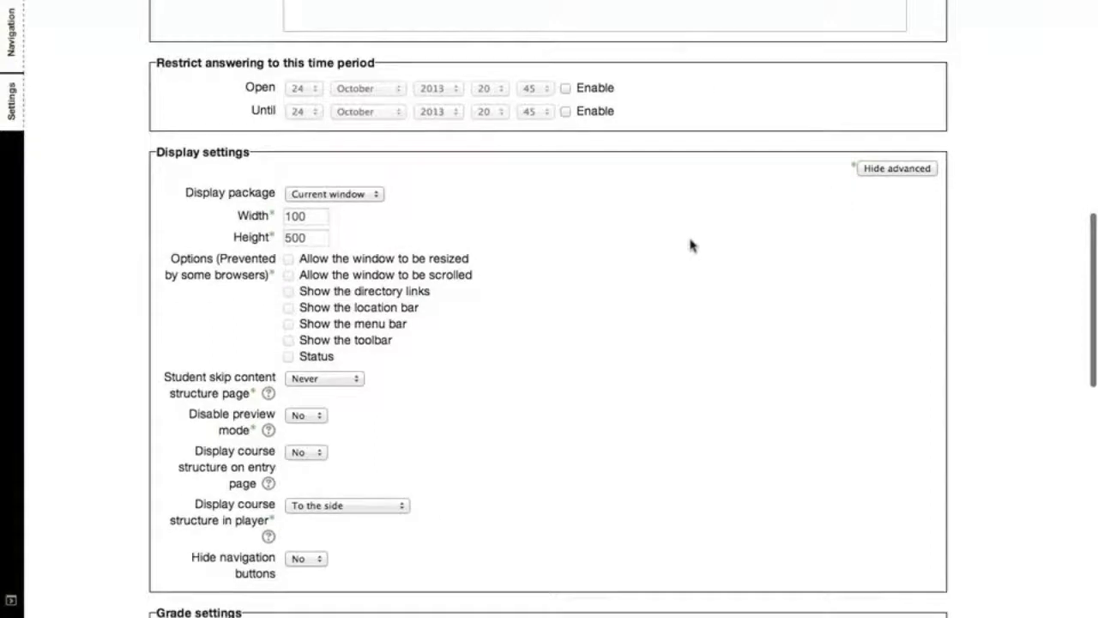
{"action": "scroll", "coordinate": [450, 299], "scroll_direction": "down", "scroll_amount": 1}
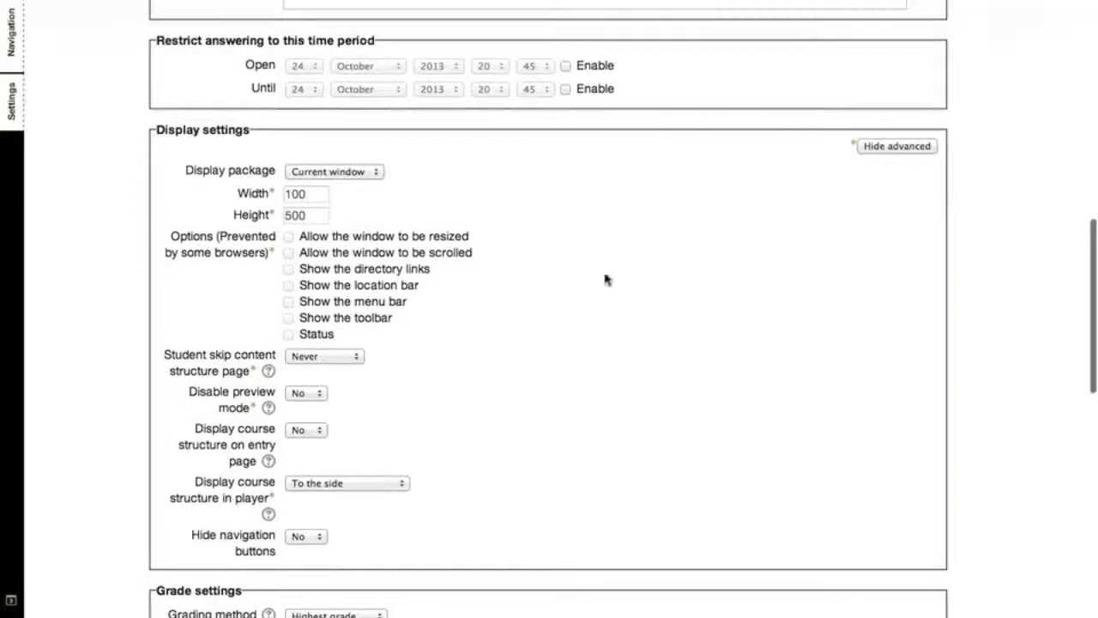
{"action": "scroll", "coordinate": [522, 228], "scroll_direction": "down", "scroll_amount": 1}
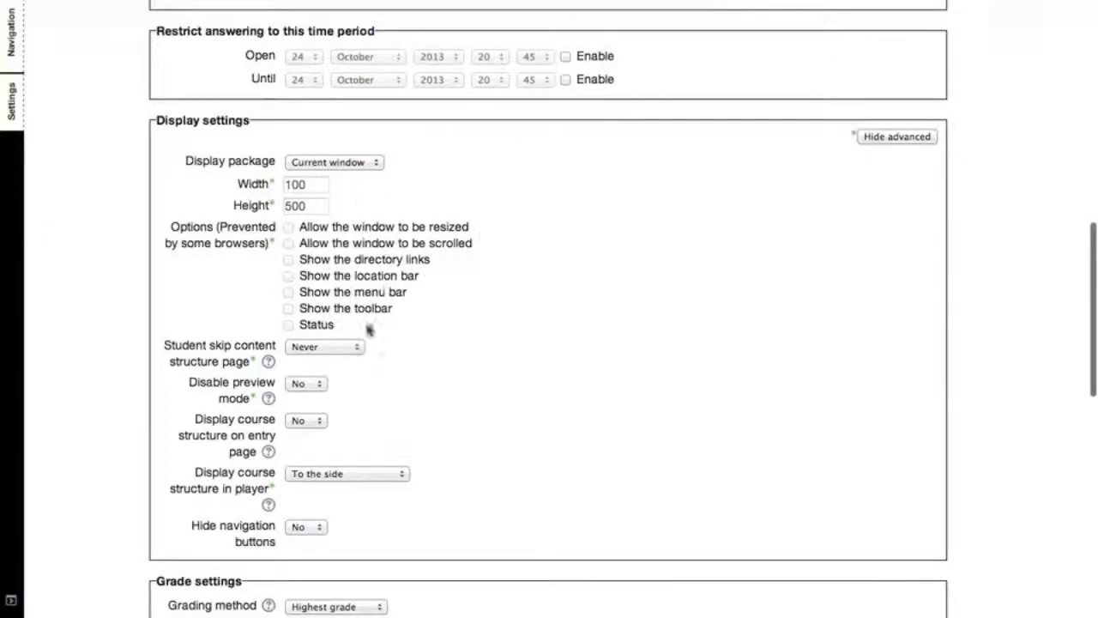
{"action": "scroll", "coordinate": [393, 339], "scroll_direction": "down", "scroll_amount": 5}
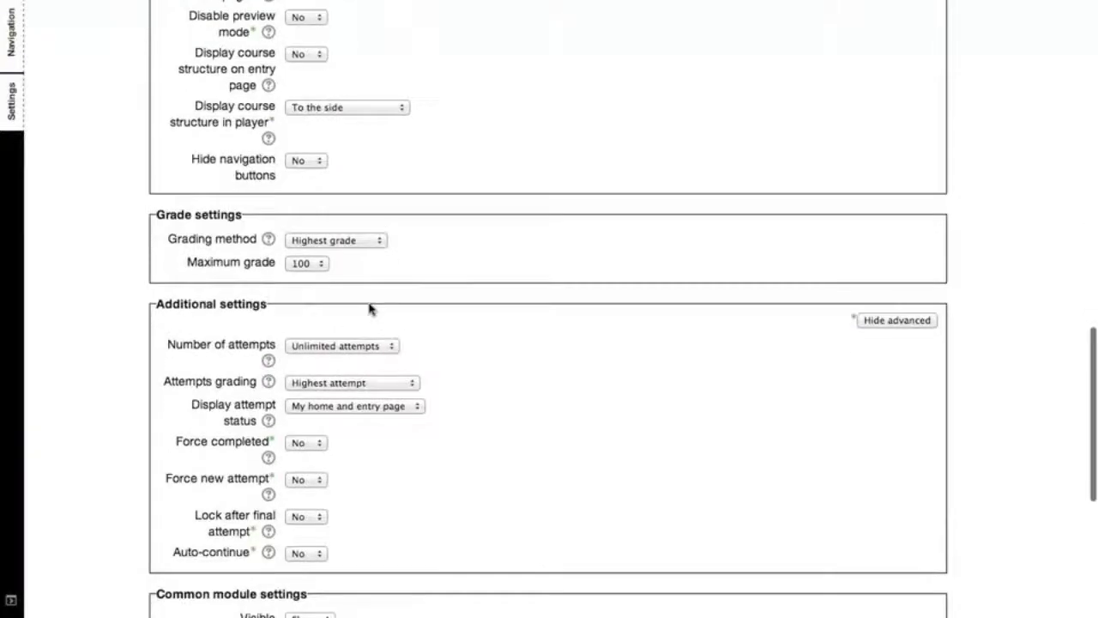
{"action": "left_click", "coordinate": [360, 241]}
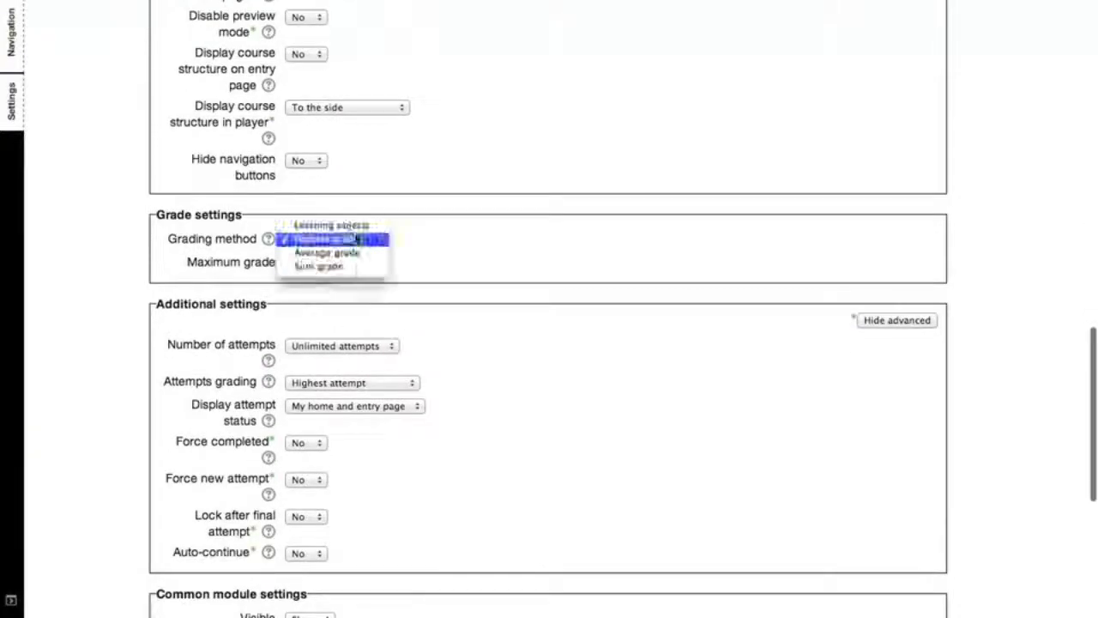
{"action": "left_click", "coordinate": [458, 245]}
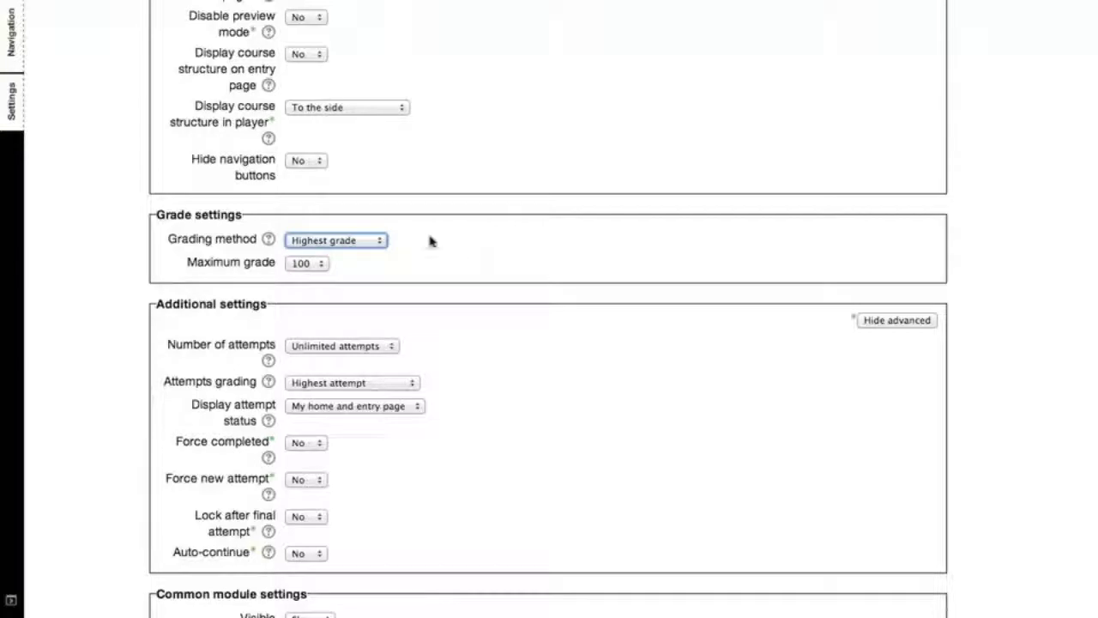
{"action": "left_click", "coordinate": [373, 240]}
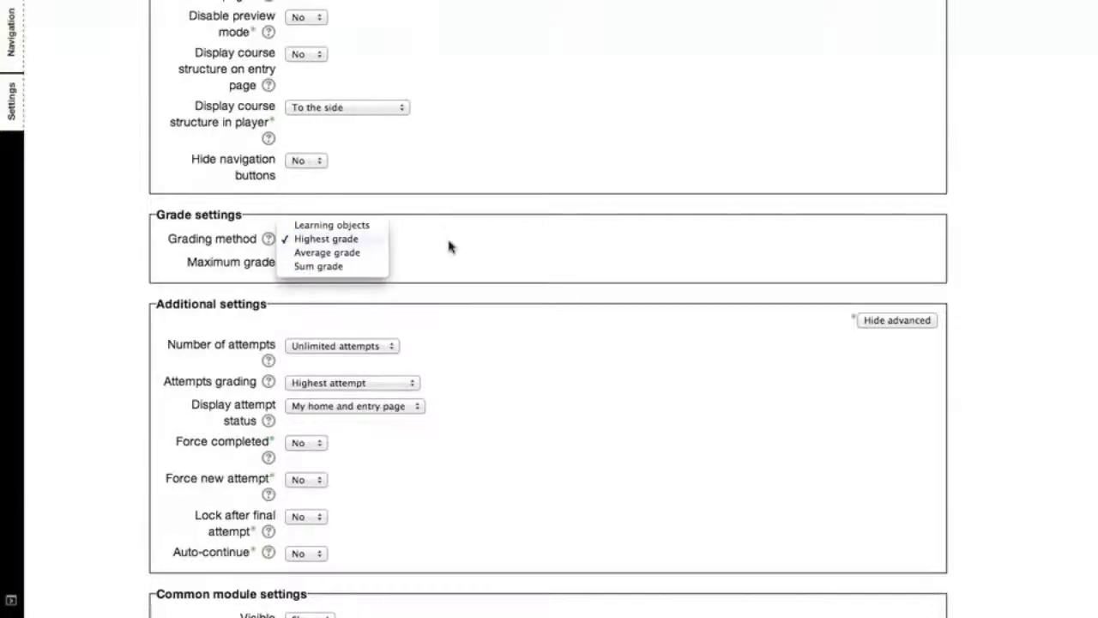
{"action": "left_click", "coordinate": [491, 249]}
{"action": "scroll", "coordinate": [495, 253], "scroll_direction": "down", "scroll_amount": 1}
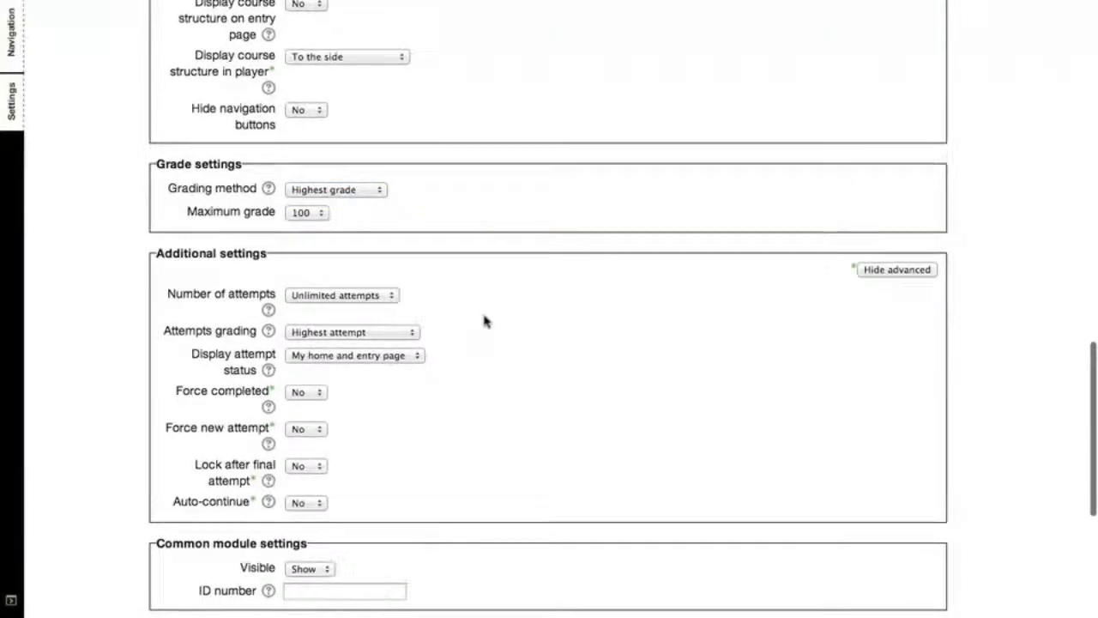
{"action": "scroll", "coordinate": [486, 319], "scroll_direction": "down", "scroll_amount": 2}
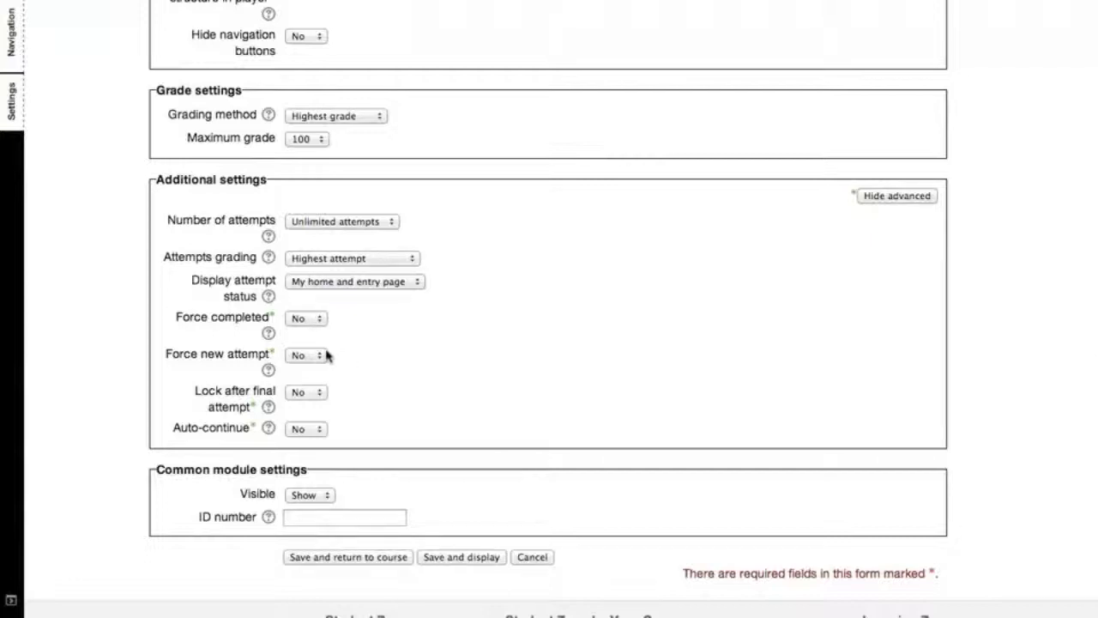
{"action": "scroll", "coordinate": [449, 524], "scroll_direction": "down", "scroll_amount": 1}
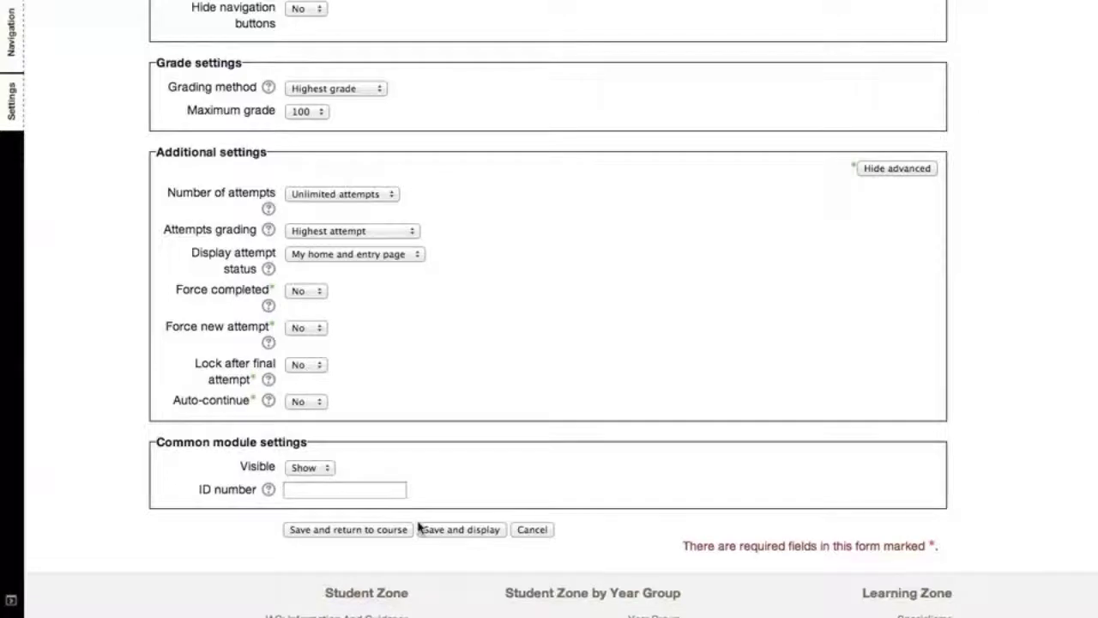
Save the SCORM activity and launch the package in Preview mode
{"action": "left_click", "coordinate": [421, 529]}
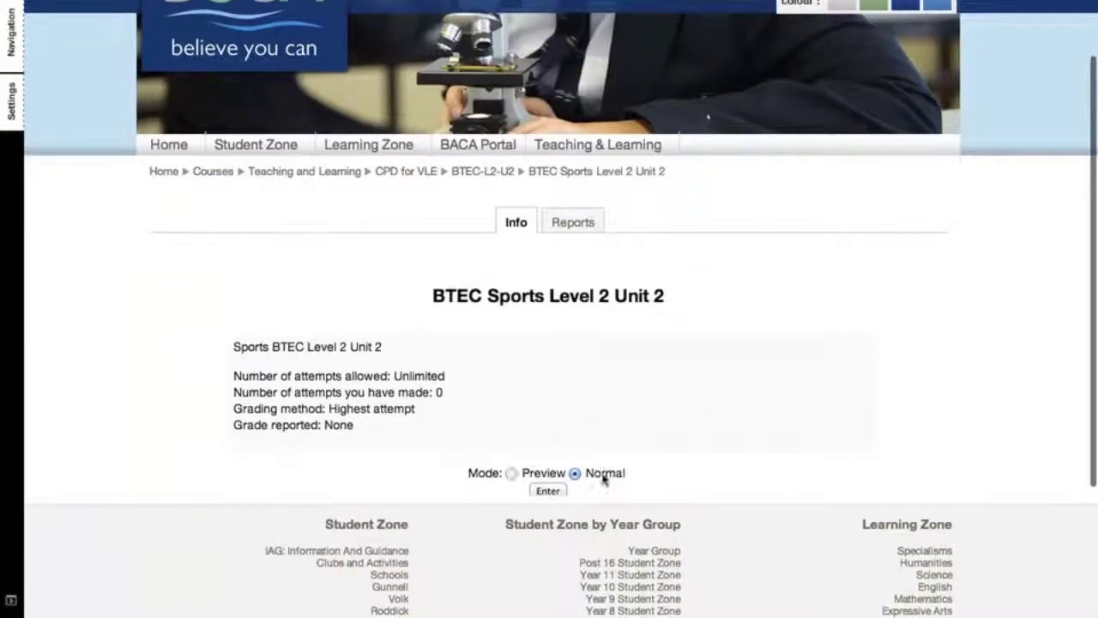
{"action": "left_click", "coordinate": [512, 473]}
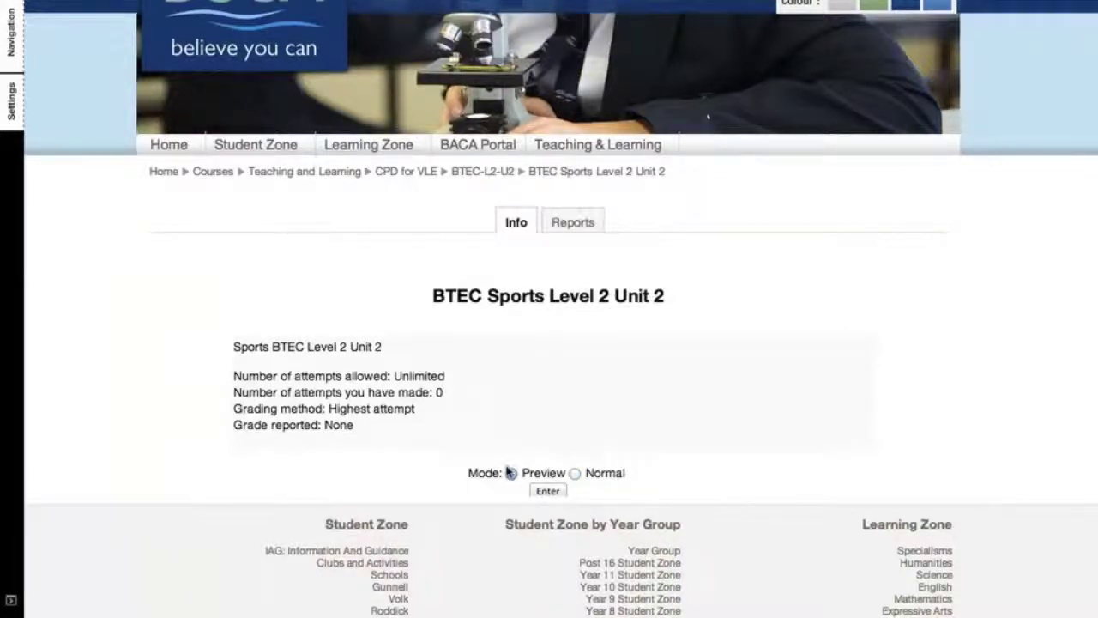
{"action": "left_click", "coordinate": [540, 487]}
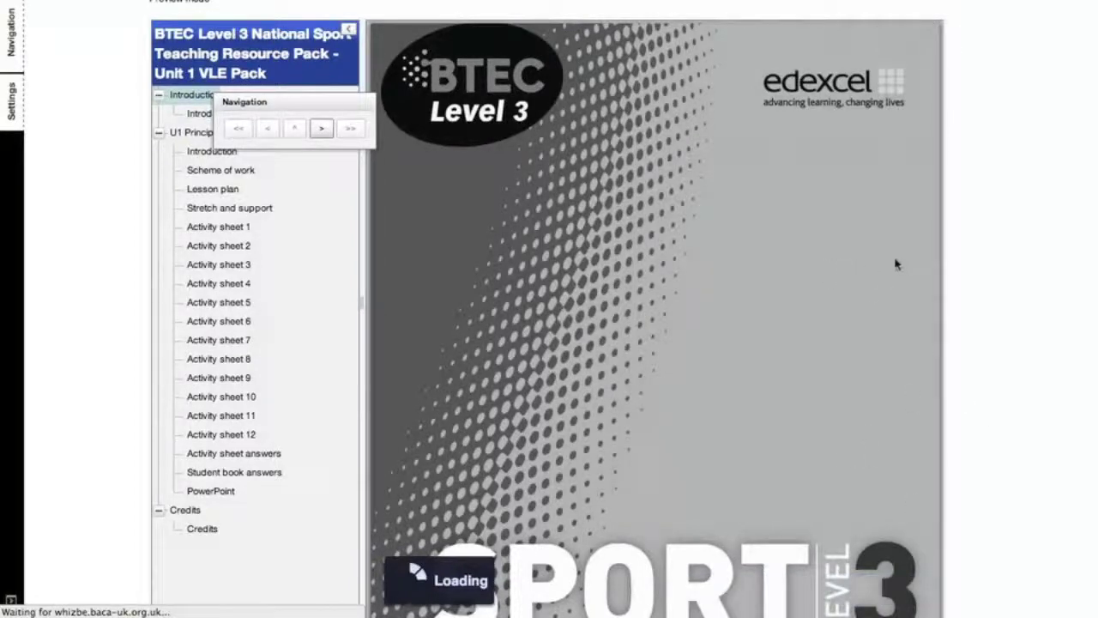
Open the site Navigation panel from the package preview
{"action": "left_click", "coordinate": [6, 52]}
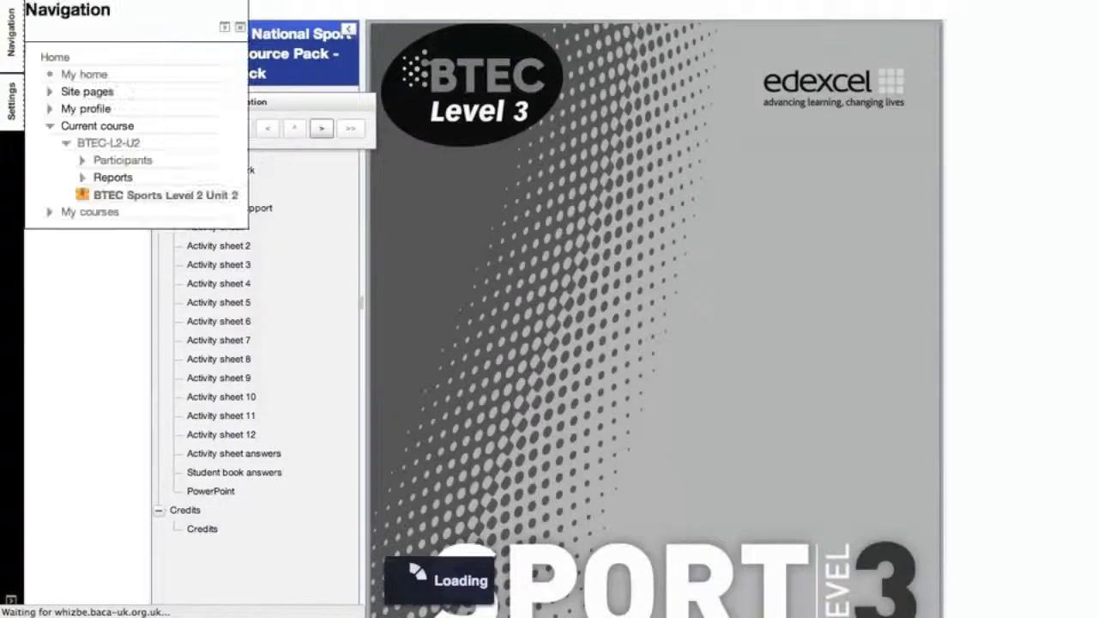
{"action": "scroll", "coordinate": [1013, 189], "scroll_direction": "up", "scroll_amount": 2}
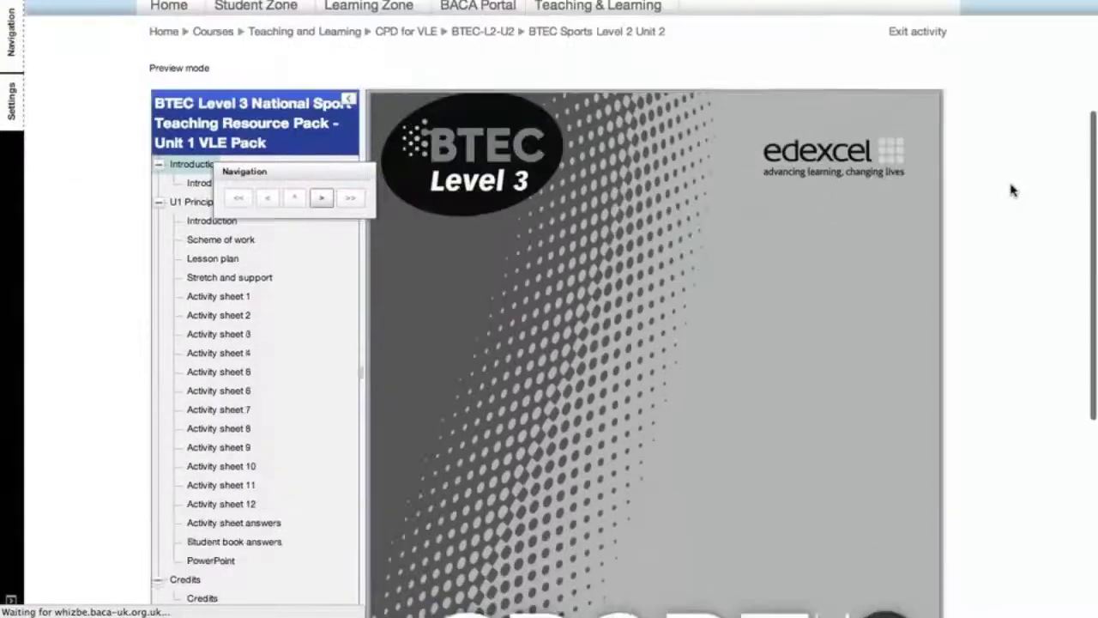